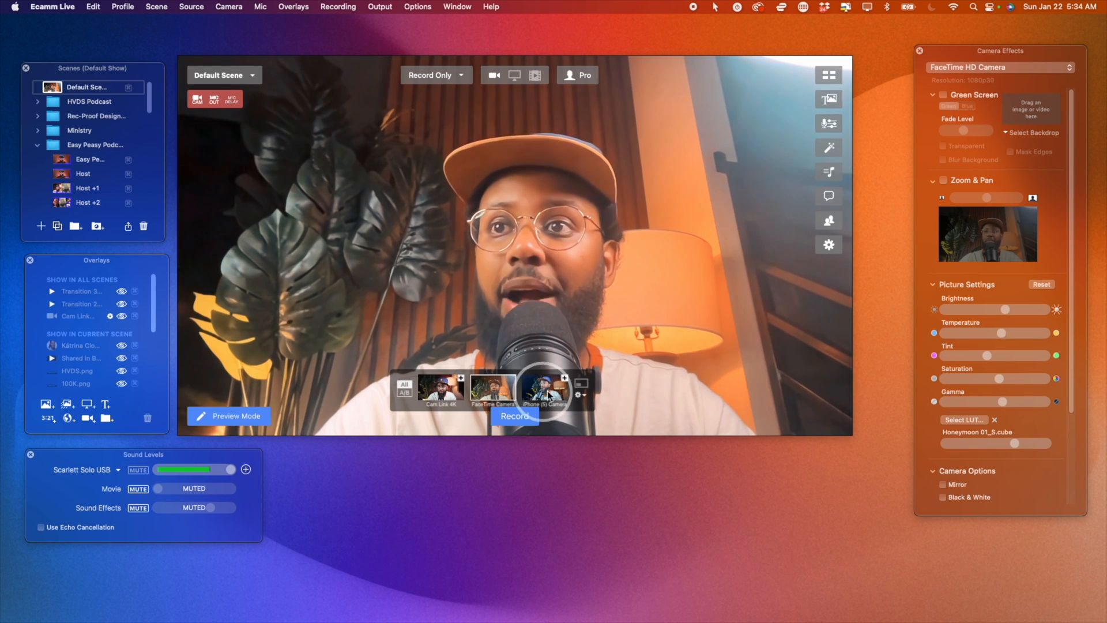
# Switch the live view between the iPhone (5) Camera, Cam Link 4K and FaceTime Camera, ending on the iPhone camera
pyautogui.click(549, 390)
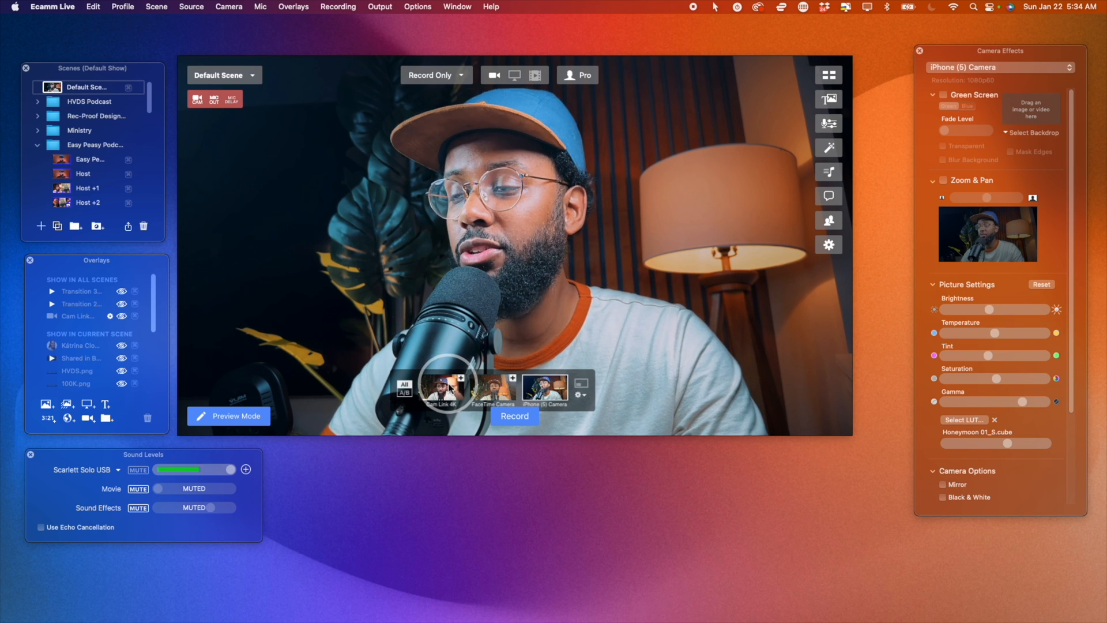
pyautogui.click(450, 388)
pyautogui.click(495, 388)
pyautogui.click(541, 390)
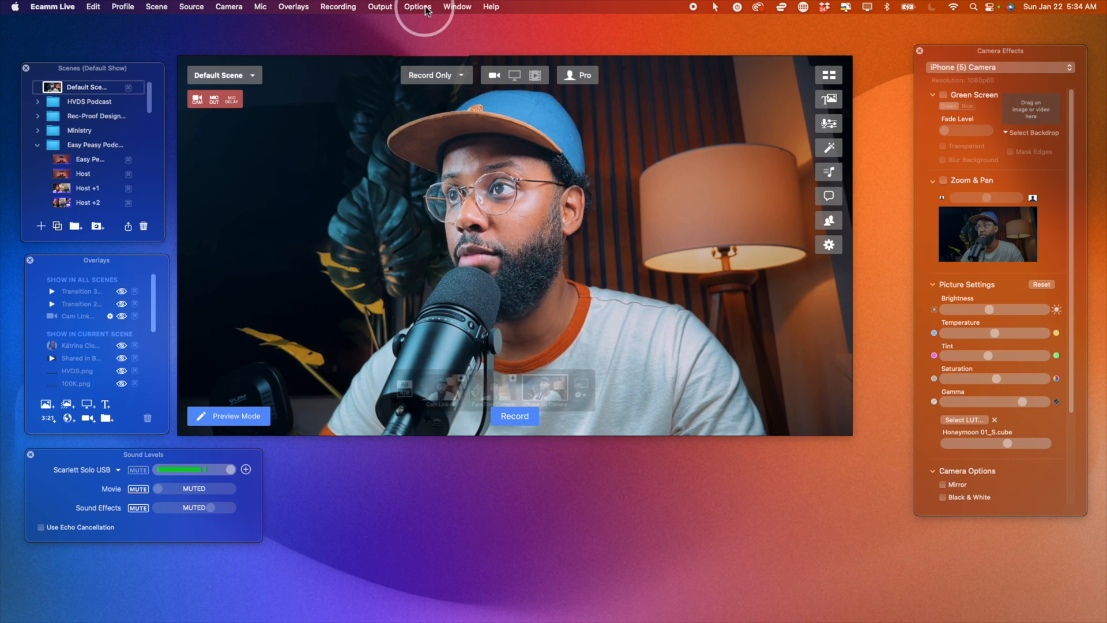
# Open the Camera Switcher as its own window and place it over the lower corner of the live view
pyautogui.click(456, 6)
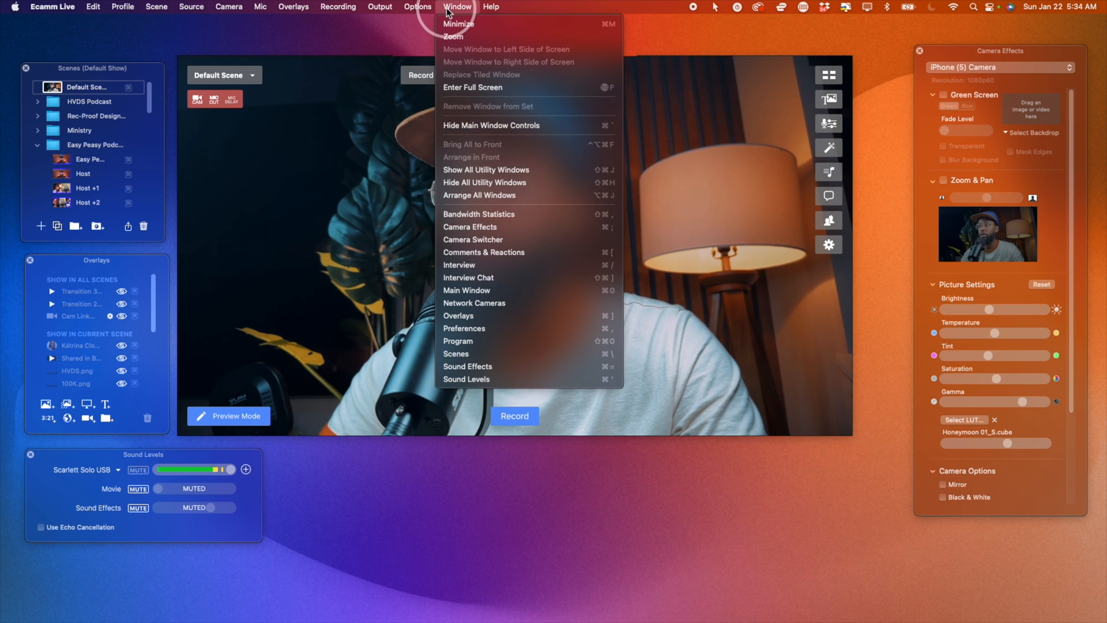
pyautogui.click(472, 240)
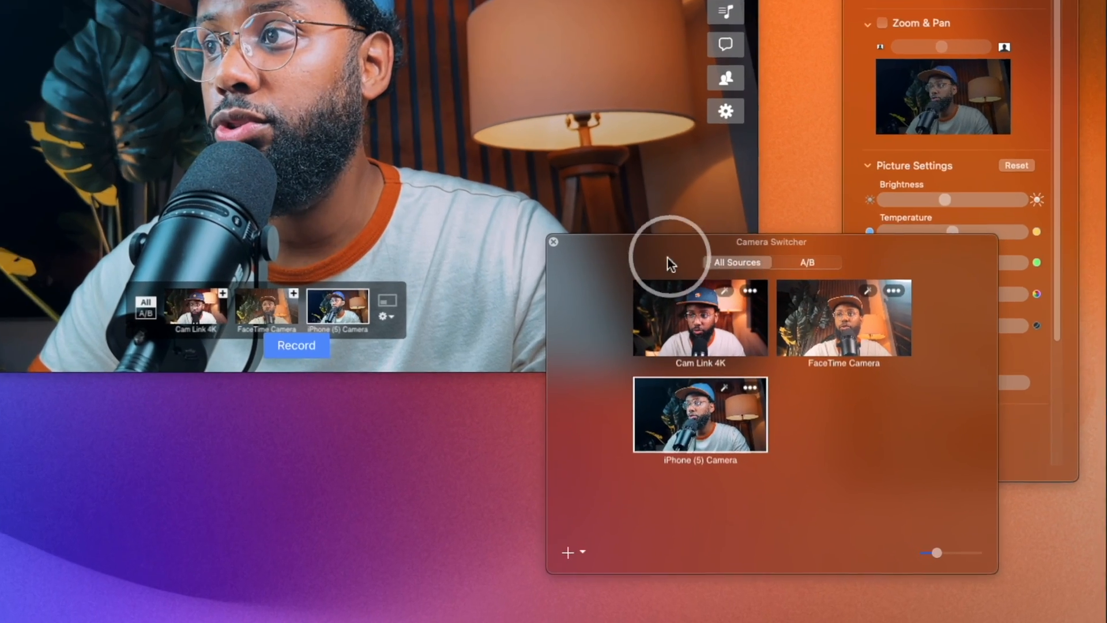
pyautogui.moveTo(774, 350); pyautogui.dragTo(726, 350)
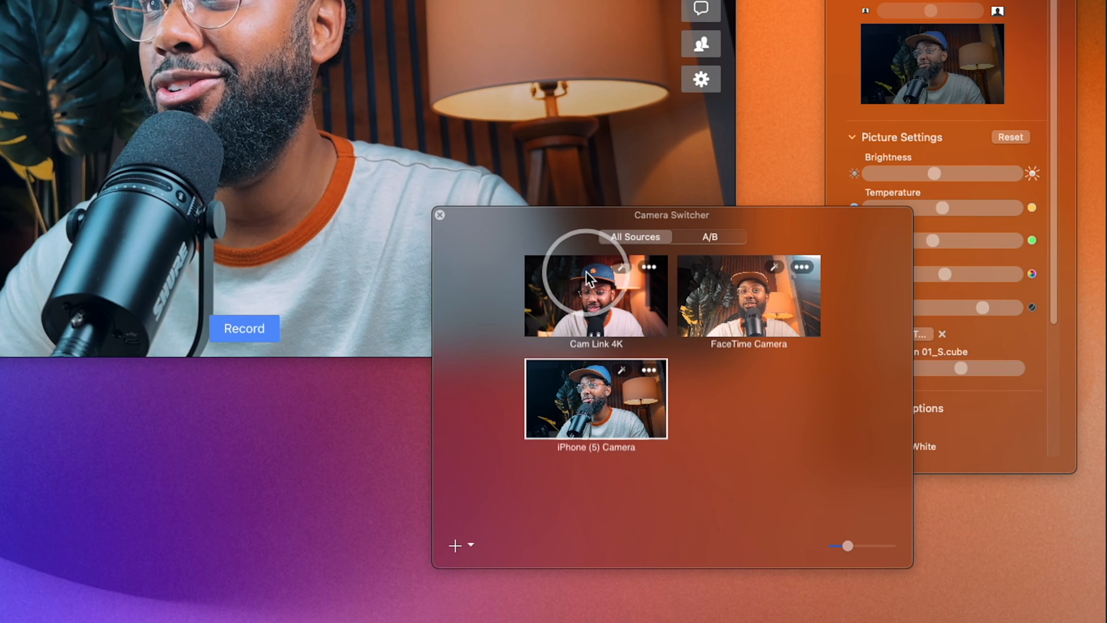
pyautogui.moveTo(358, 215)
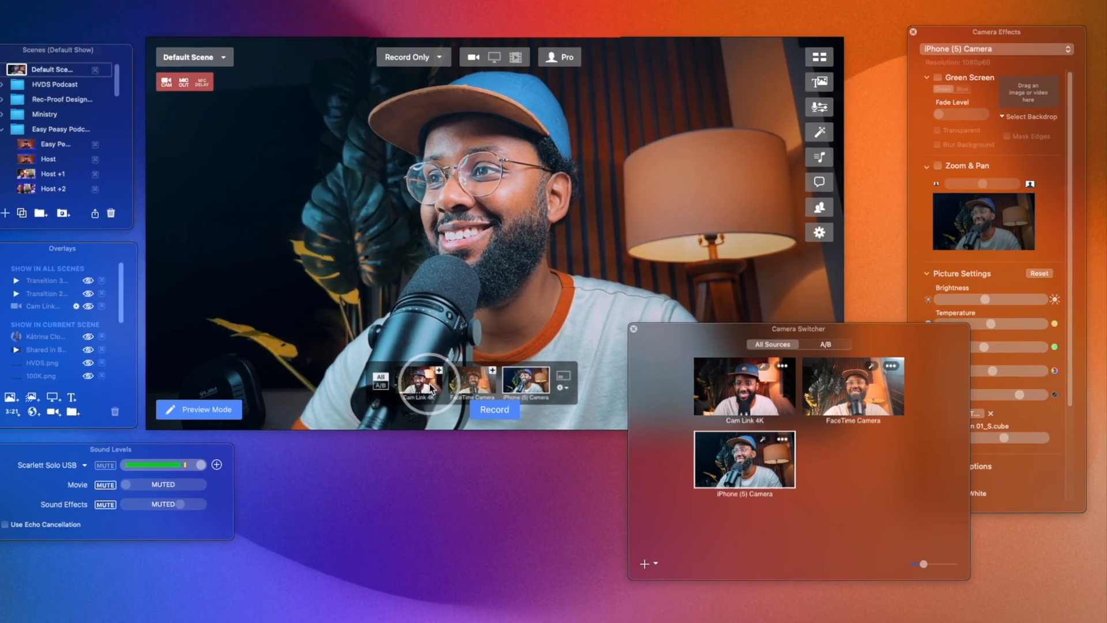
# Use the Camera Switcher window to cycle the live view through the FaceTime and iPhone cameras and back to Cam Link 4K
pyautogui.click(611, 311)
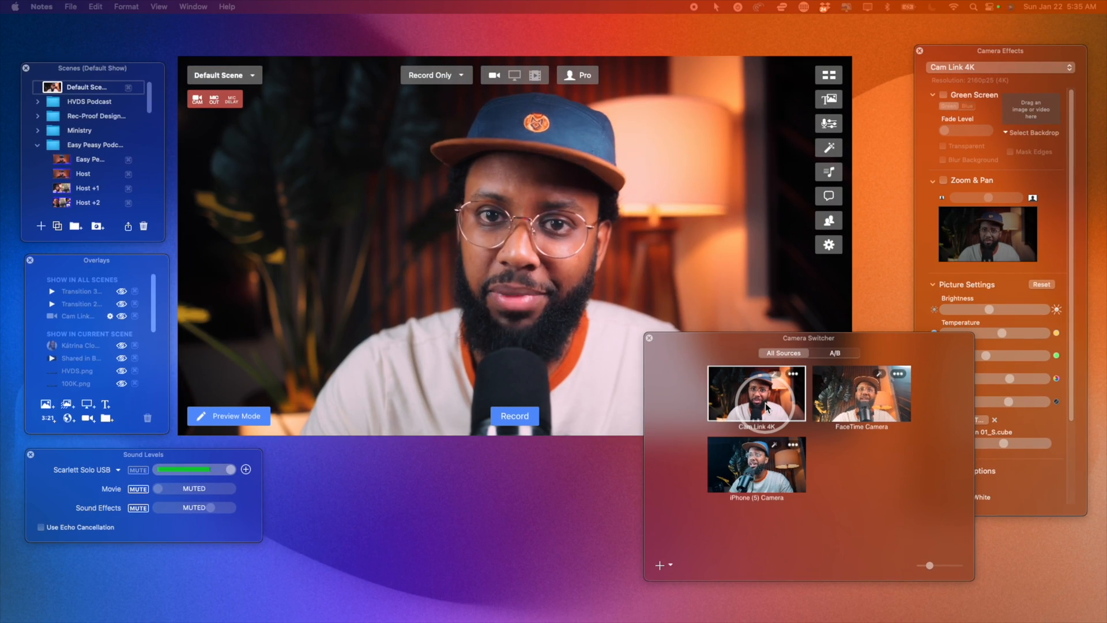
pyautogui.click(865, 402)
pyautogui.click(760, 466)
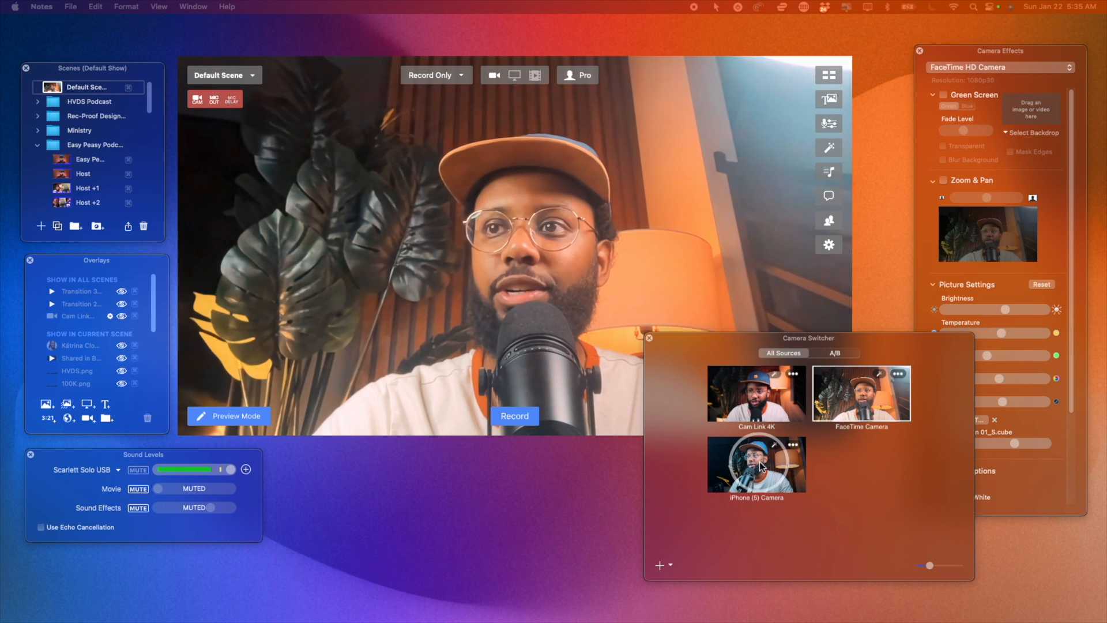
pyautogui.click(763, 404)
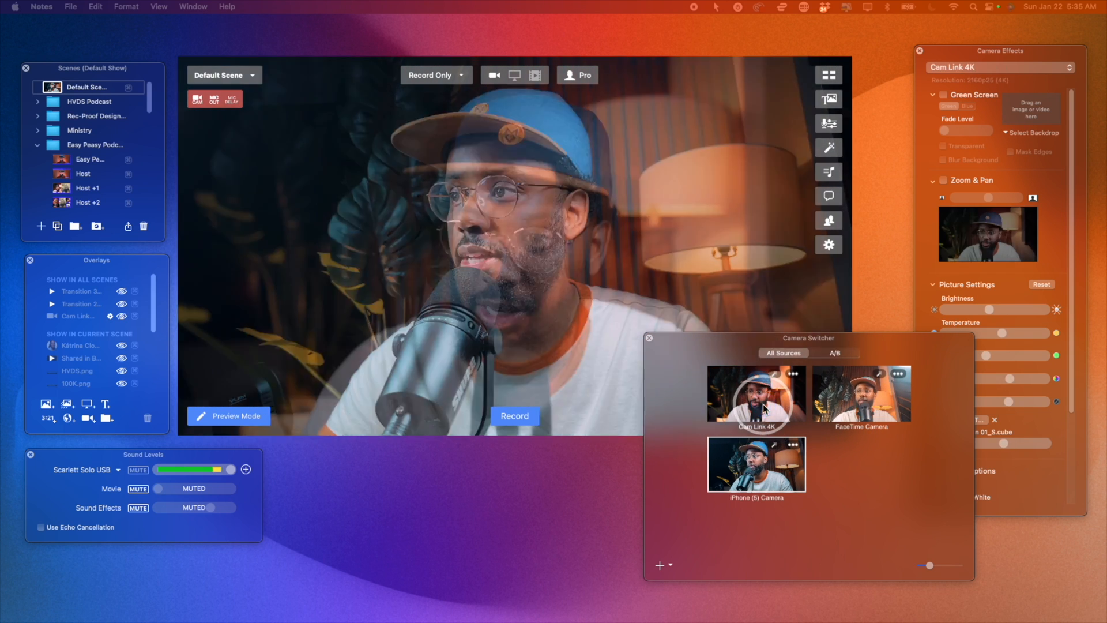
pyautogui.click(746, 478)
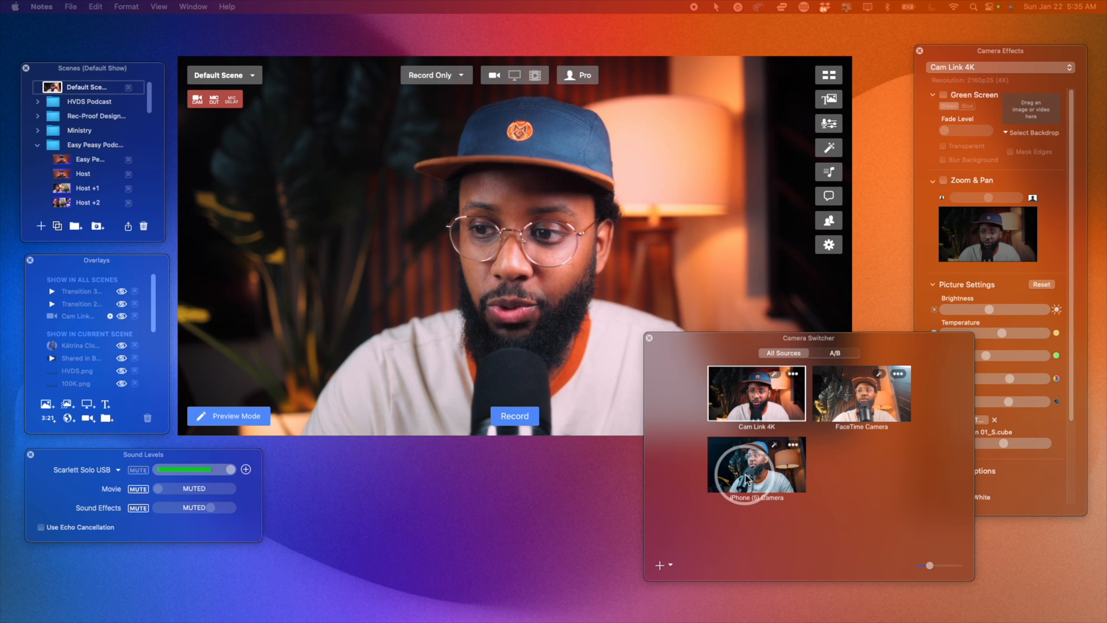
# Examine the FaceTime Camera's source options in the Camera Switcher, including the Source Video Monitor choices
pyautogui.click(793, 378)
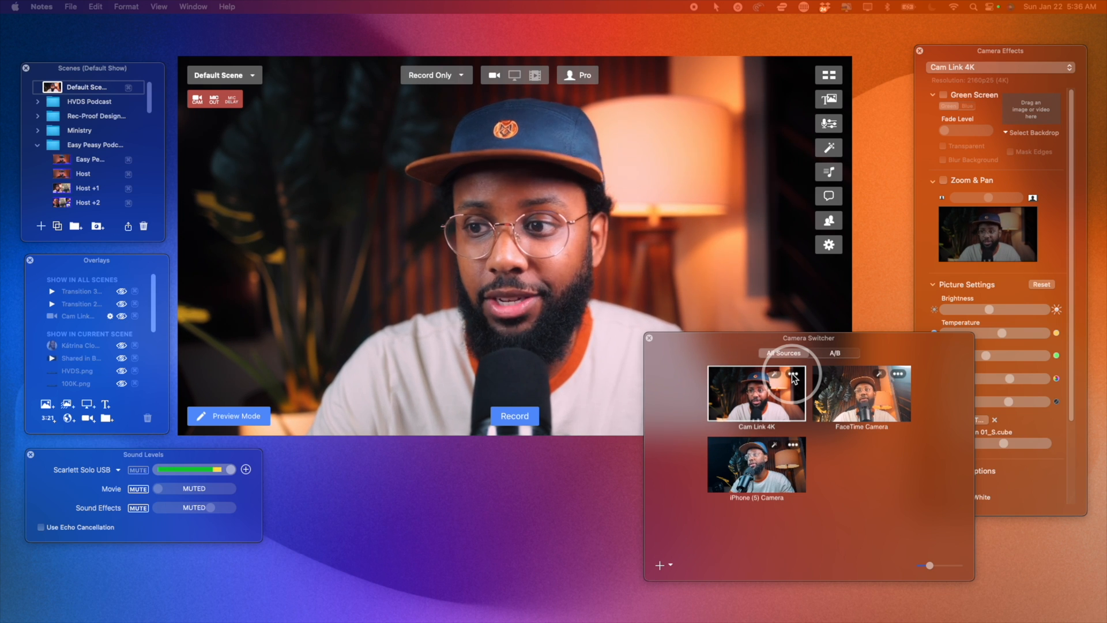
pyautogui.click(890, 386)
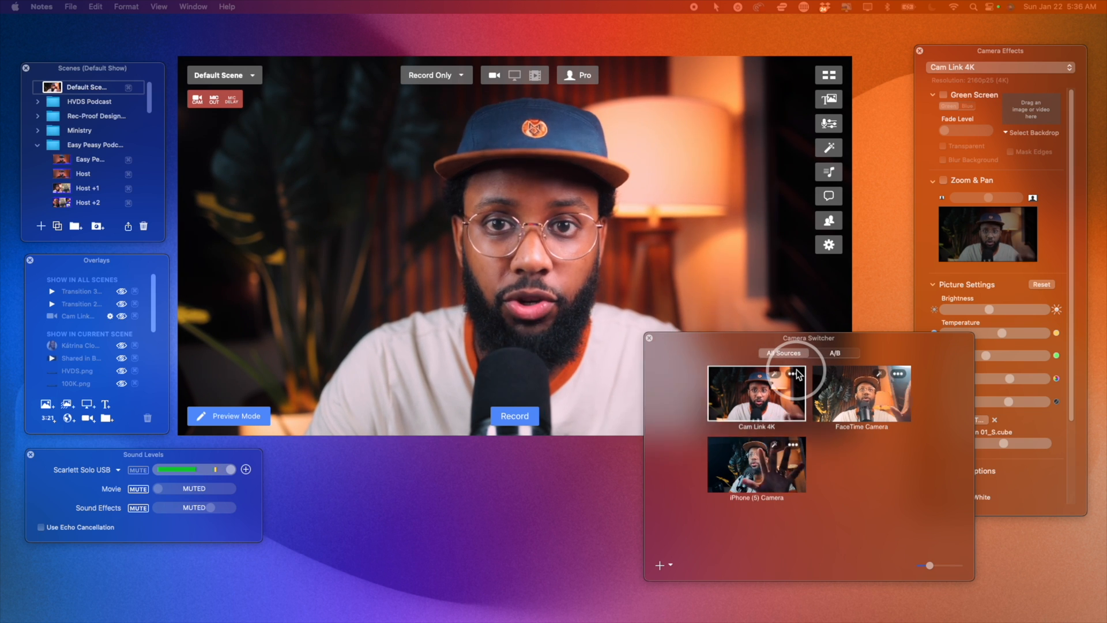
pyautogui.click(892, 381)
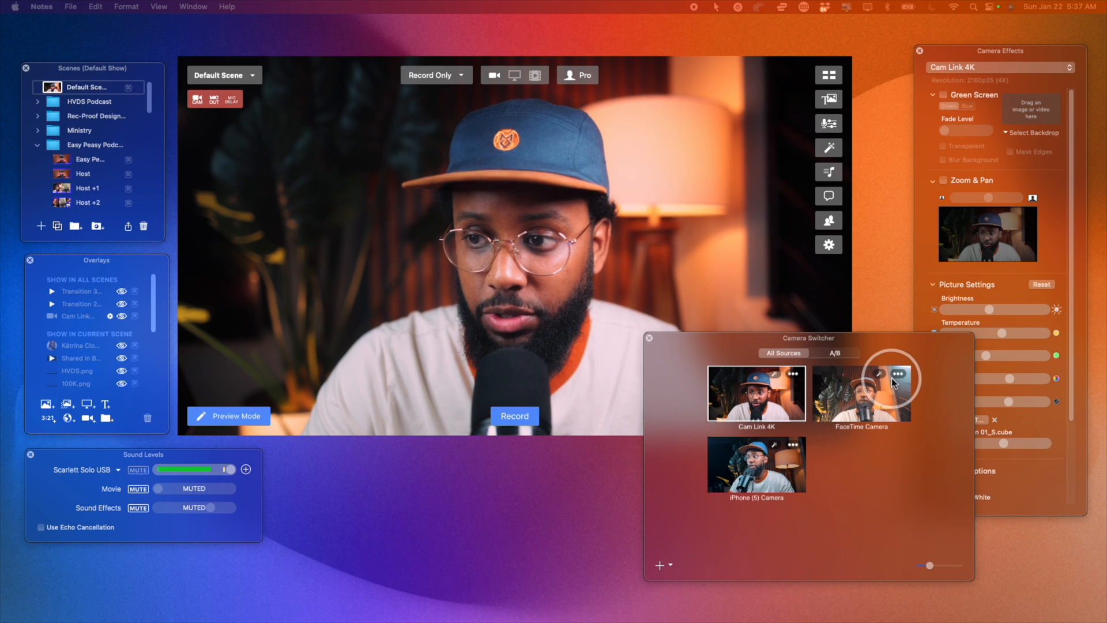
pyautogui.click(897, 375)
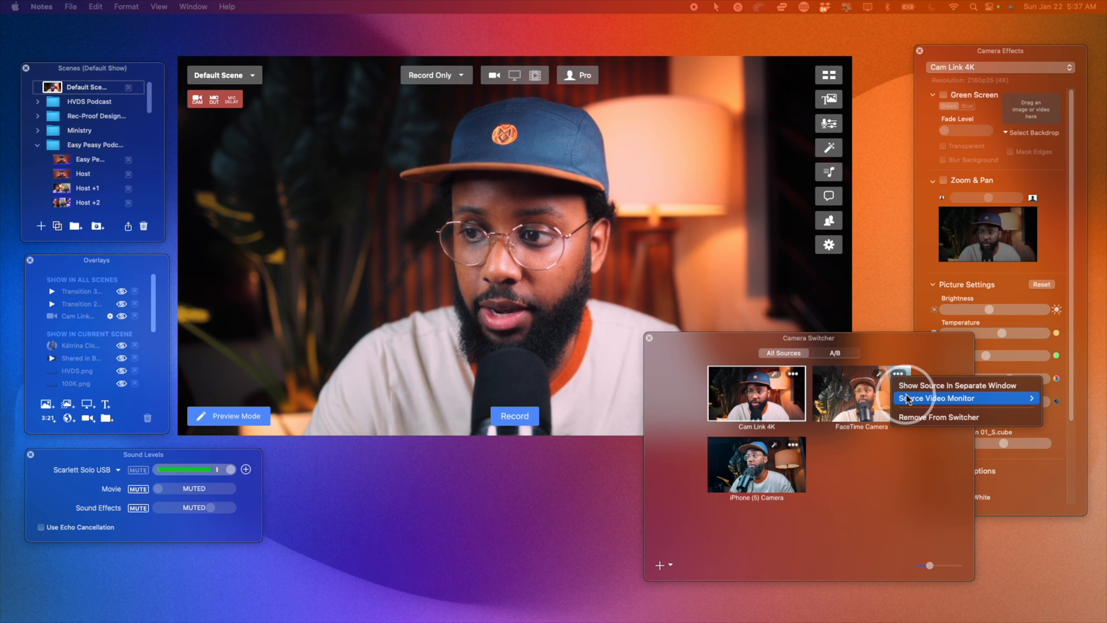
pyautogui.moveTo(907, 398)
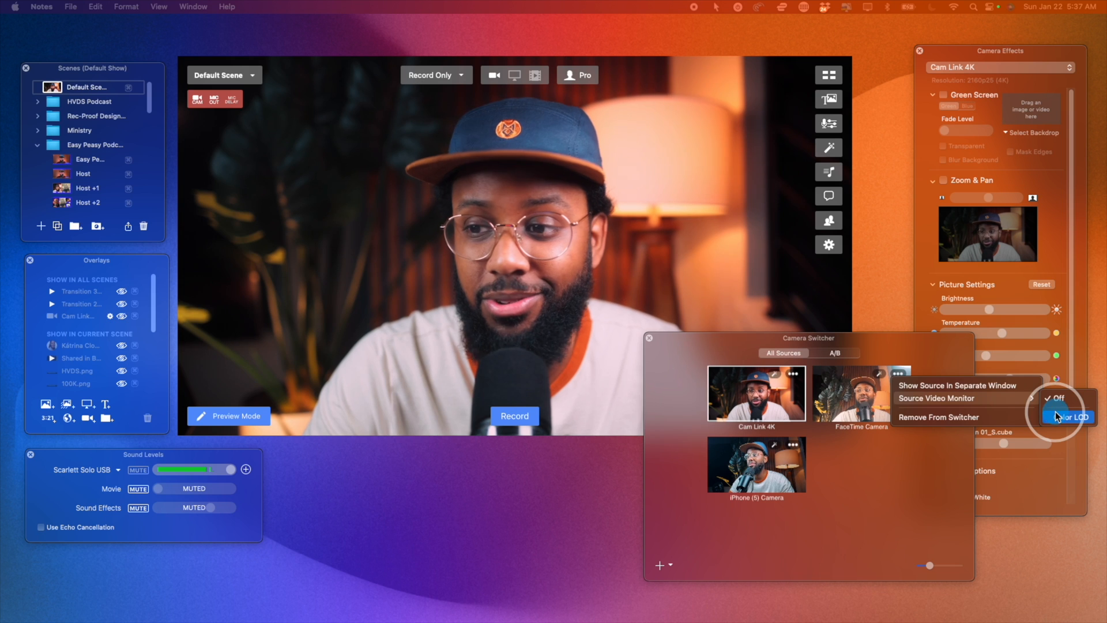
pyautogui.click(1056, 413)
pyautogui.click(860, 420)
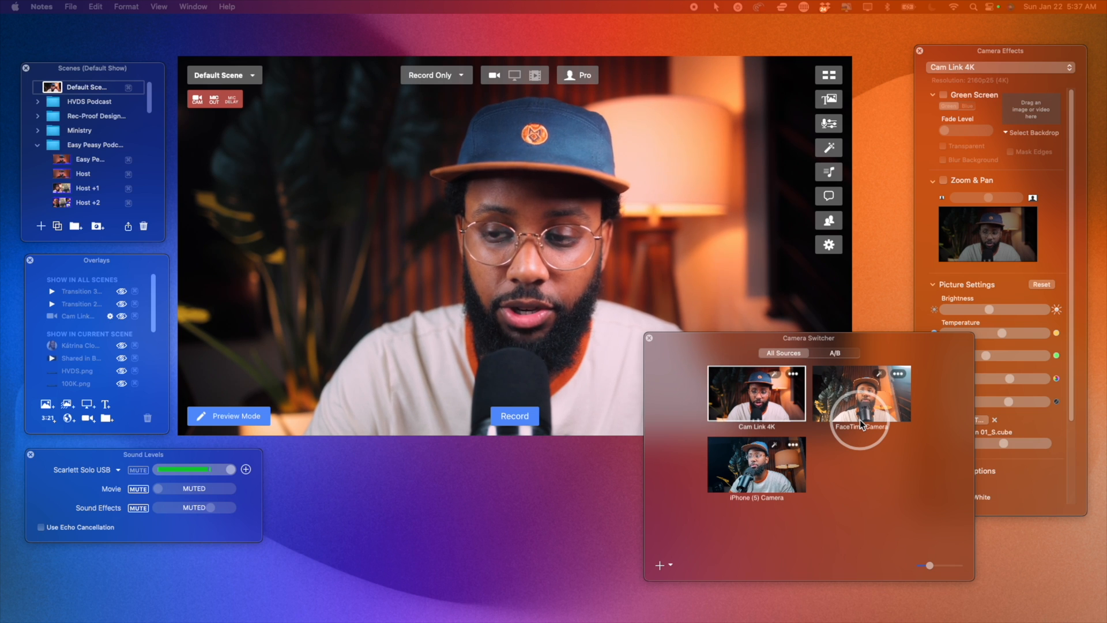
pyautogui.click(781, 461)
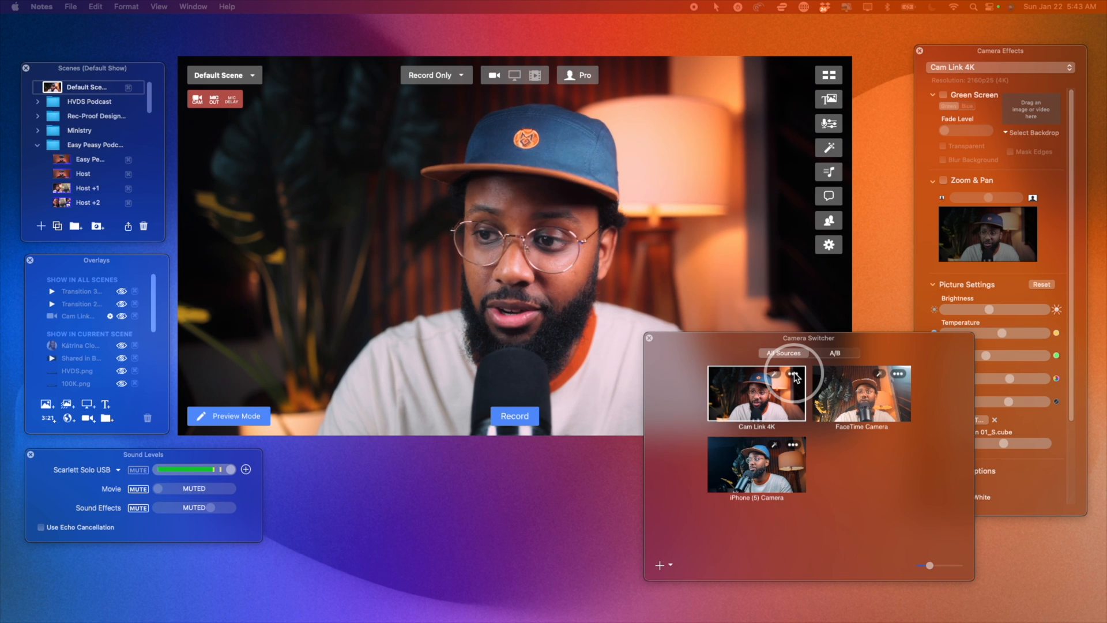
# Show the Cam Link 4K, FaceTime and iPhone (5) cameras each in a separate source window
pyautogui.click(793, 374)
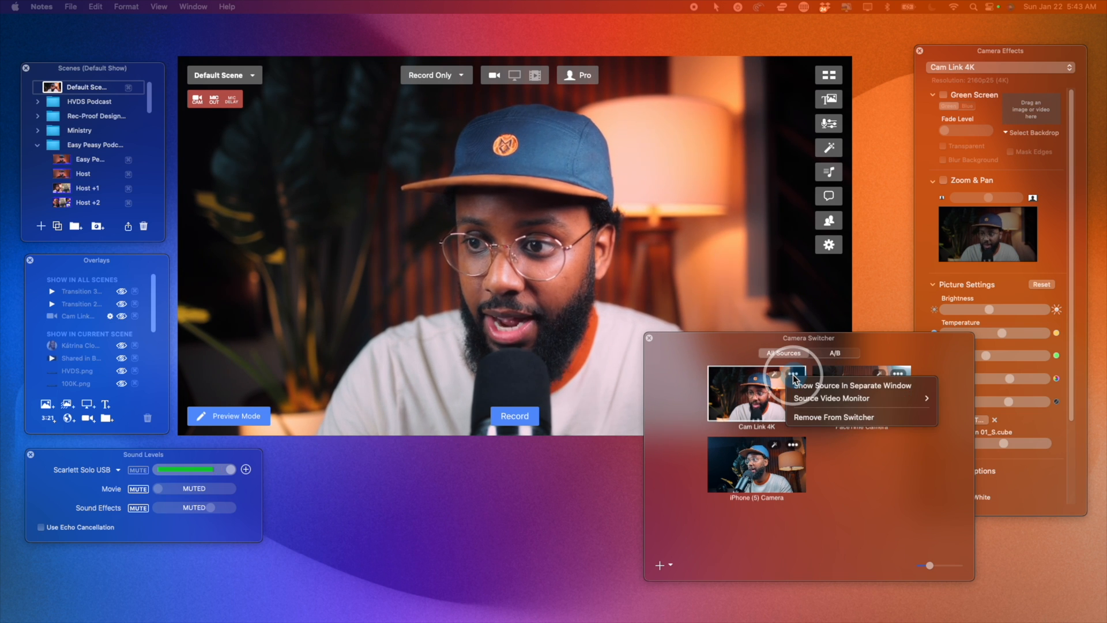
pyautogui.click(799, 393)
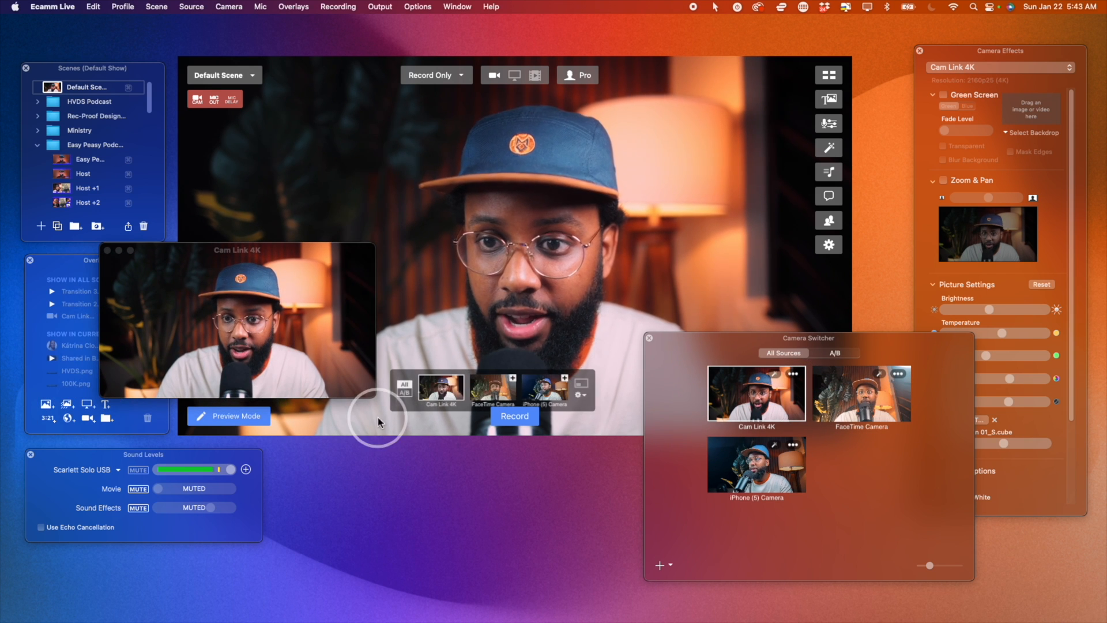
pyautogui.click(898, 373)
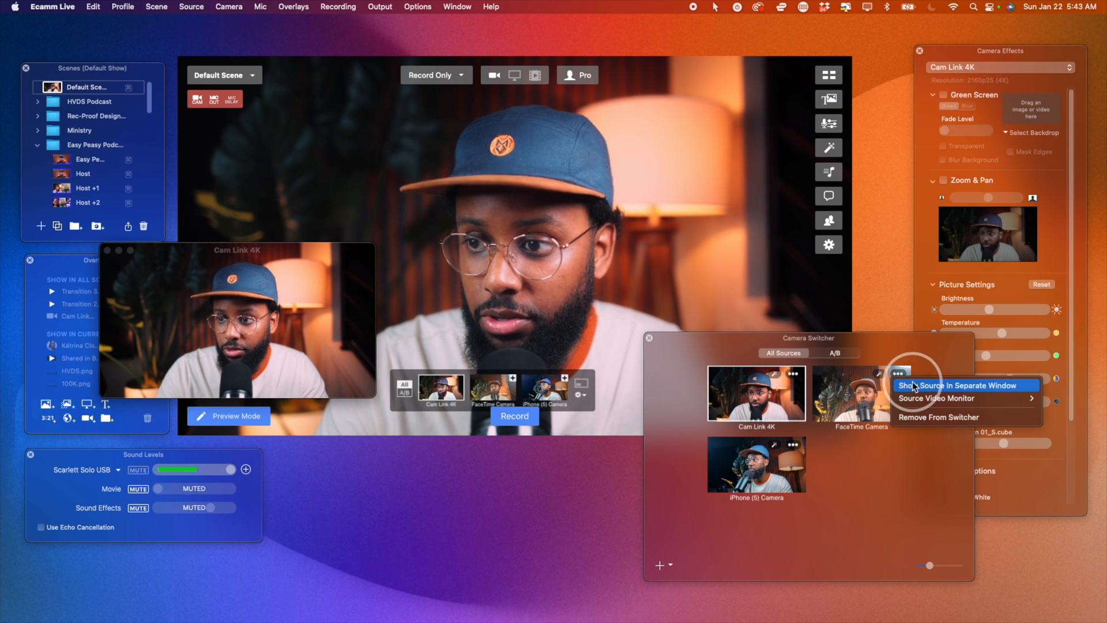
pyautogui.click(913, 383)
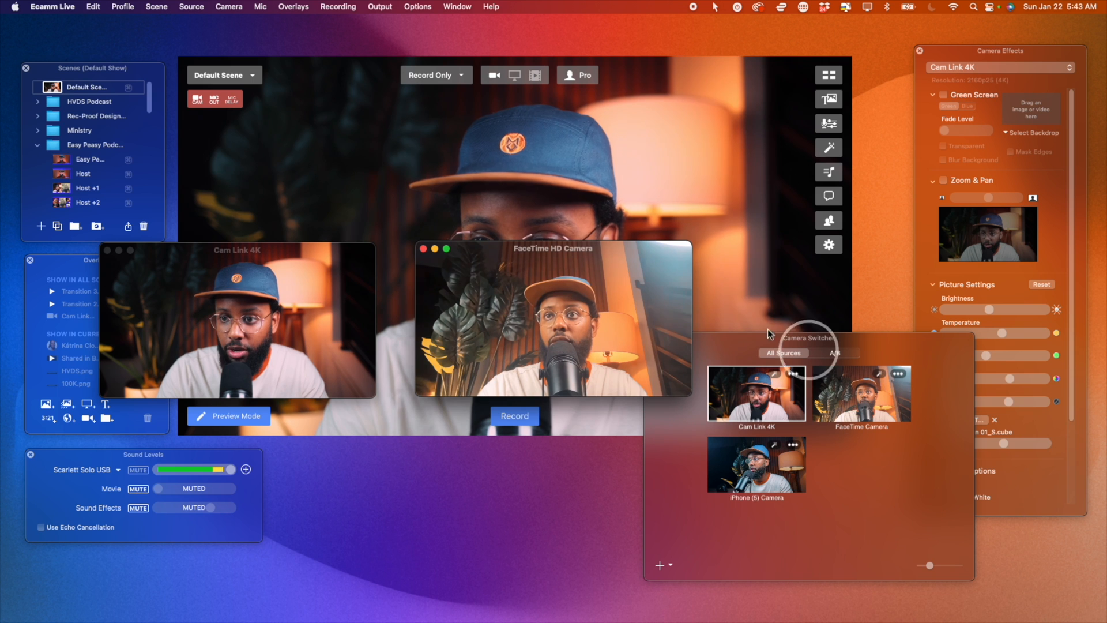
pyautogui.click(793, 445)
pyautogui.click(808, 456)
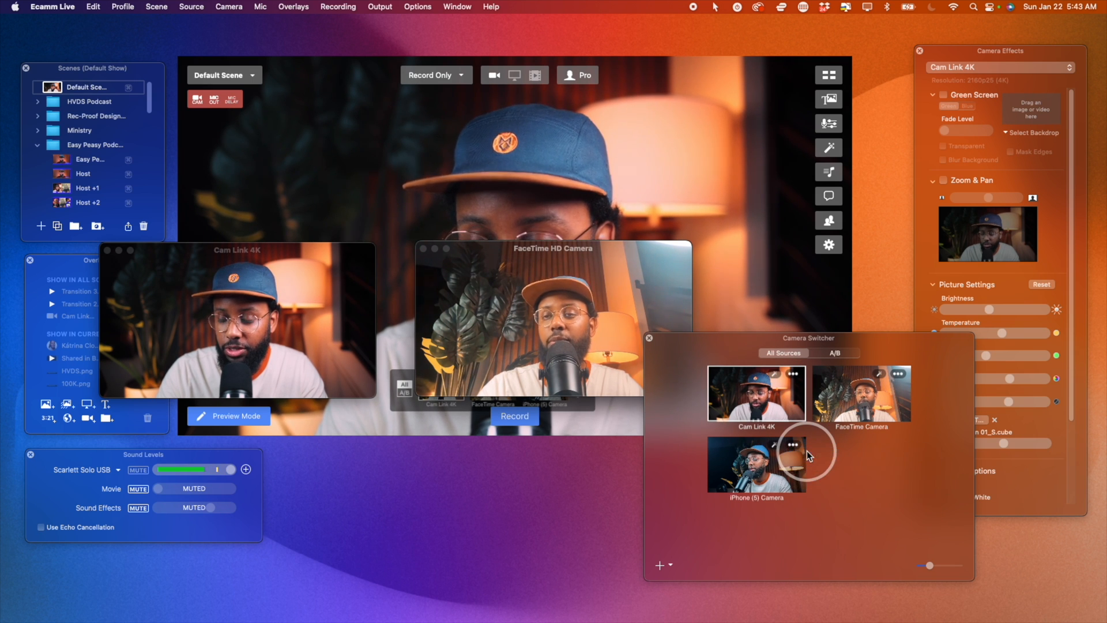
# Resize the iPhone (5) Camera window and stack the three source windows in a column beside the live view
pyautogui.moveTo(577, 352); pyautogui.dragTo(412, 483)
pyautogui.moveTo(521, 521); pyautogui.dragTo(633, 605)
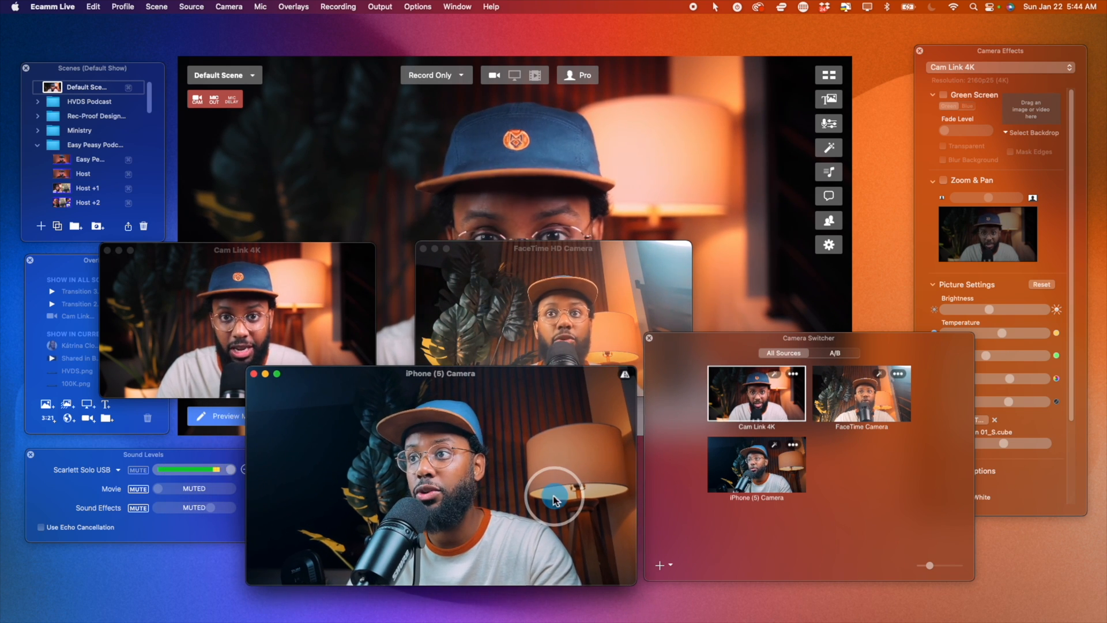
pyautogui.moveTo(549, 457); pyautogui.dragTo(464, 426)
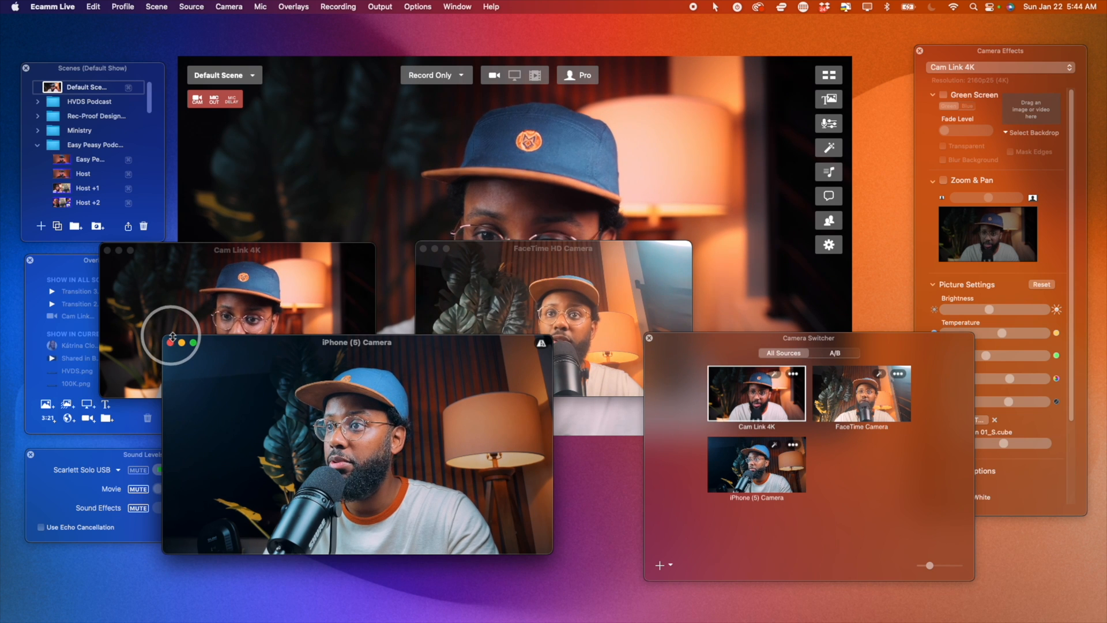
pyautogui.moveTo(173, 340); pyautogui.dragTo(49, 263)
pyautogui.moveTo(432, 481); pyautogui.dragTo(554, 596)
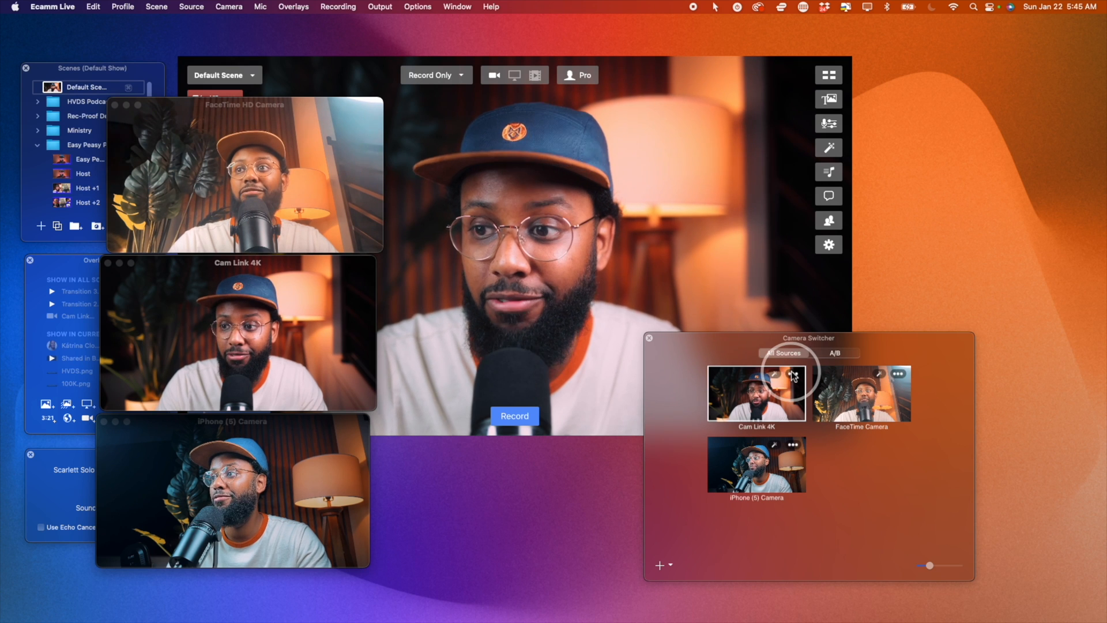
# Open the FaceTime Camera's effects, move the Camera Effects window slightly inward and reset the picture settings
pyautogui.click(880, 374)
pyautogui.moveTo(989, 50); pyautogui.dragTo(954, 49)
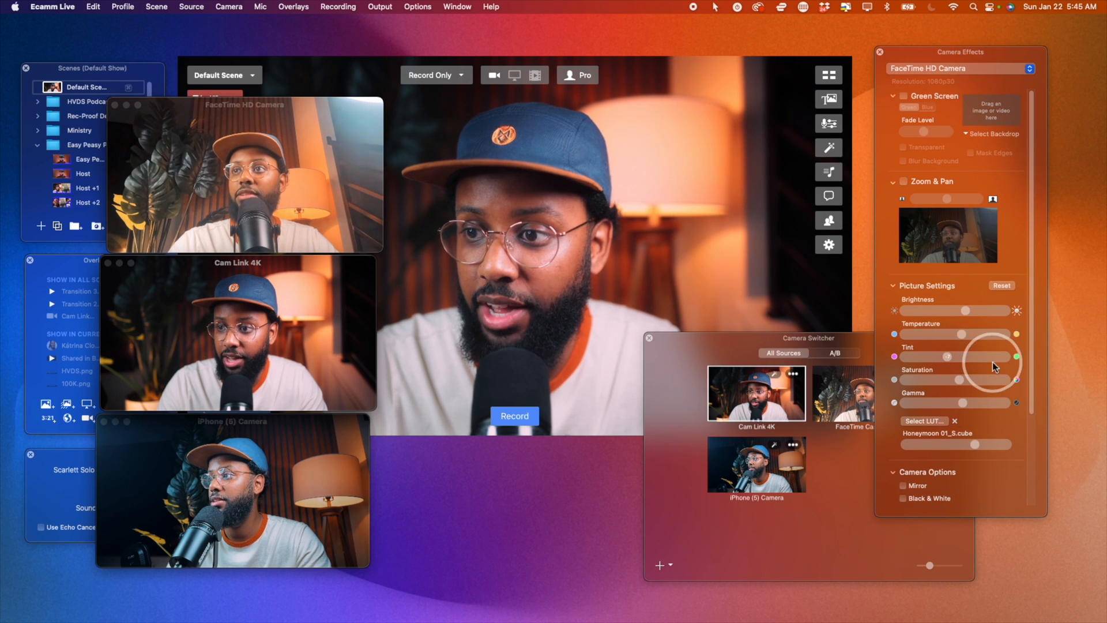
pyautogui.click(998, 290)
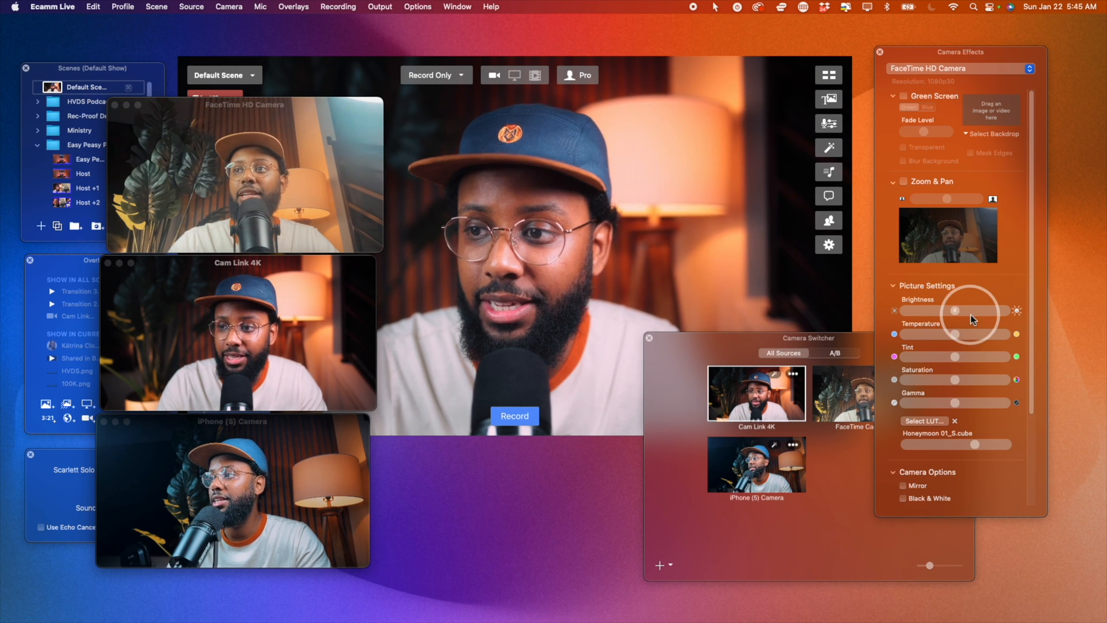
# Adjust the FaceTime camera's picture with slightly lower brightness, a cooler temperature and higher saturation
pyautogui.moveTo(955, 310); pyautogui.dragTo(983, 381)
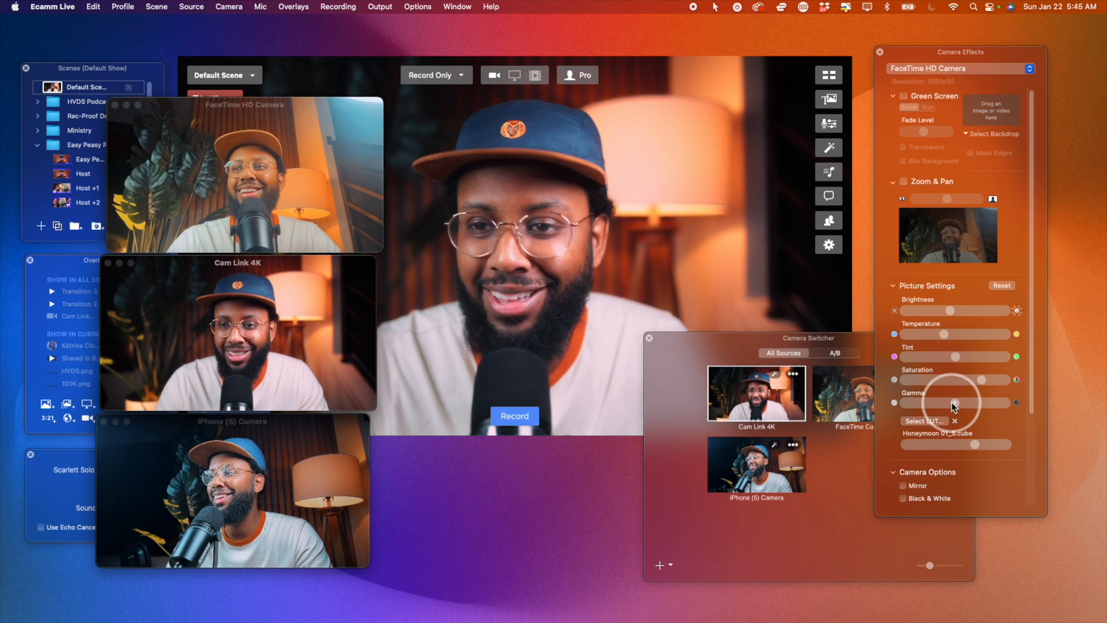
pyautogui.click(945, 335)
pyautogui.moveTo(951, 310); pyautogui.dragTo(949, 310)
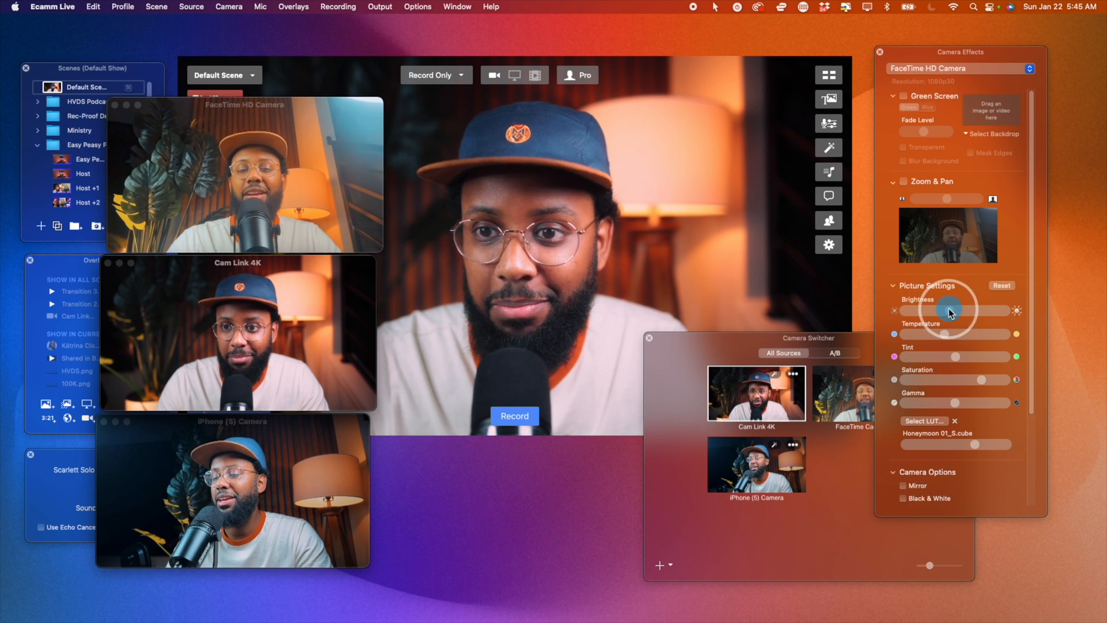
pyautogui.click(944, 335)
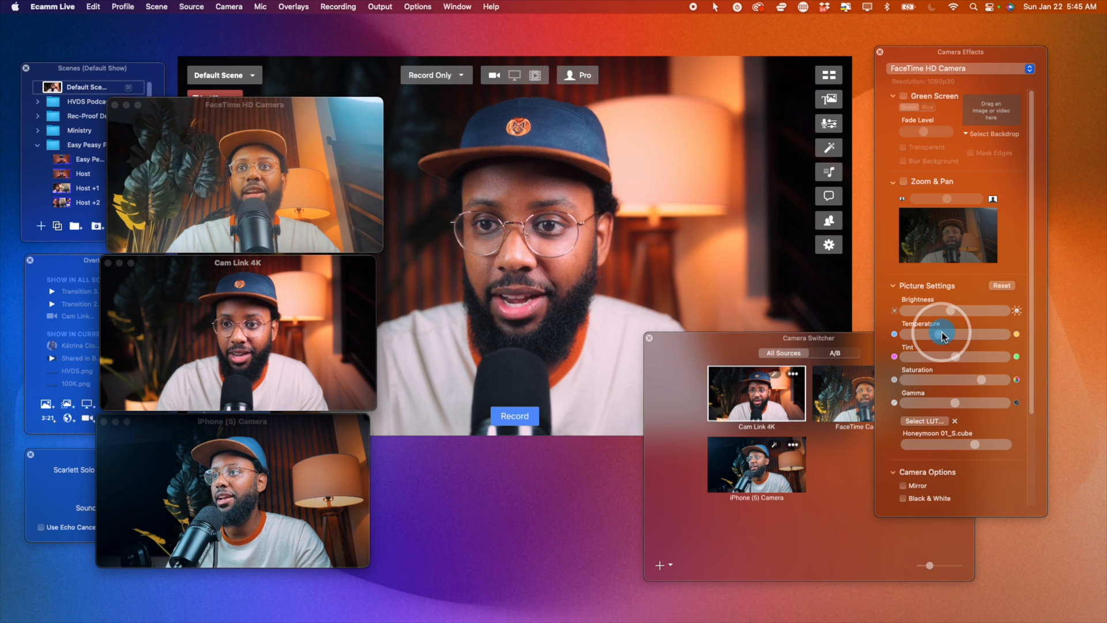
pyautogui.moveTo(958, 357); pyautogui.dragTo(949, 334)
pyautogui.moveTo(950, 311); pyautogui.dragTo(953, 312)
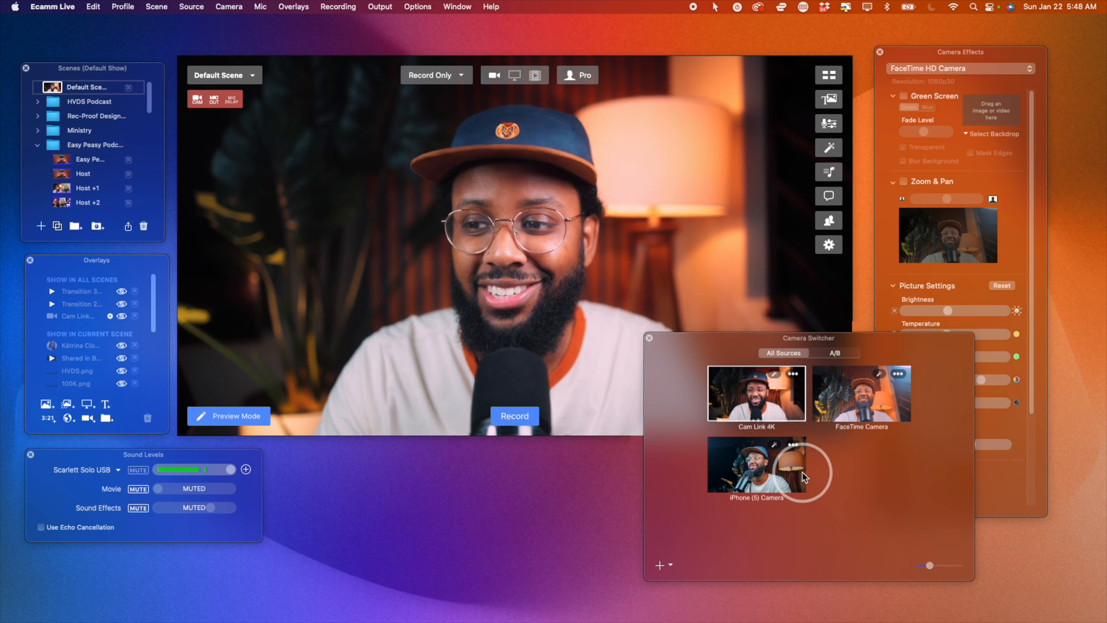
# Add a placeholder camera to the Camera Switcher, compare All Sources with the A/B view and leave A/B showing
pyautogui.click(666, 565)
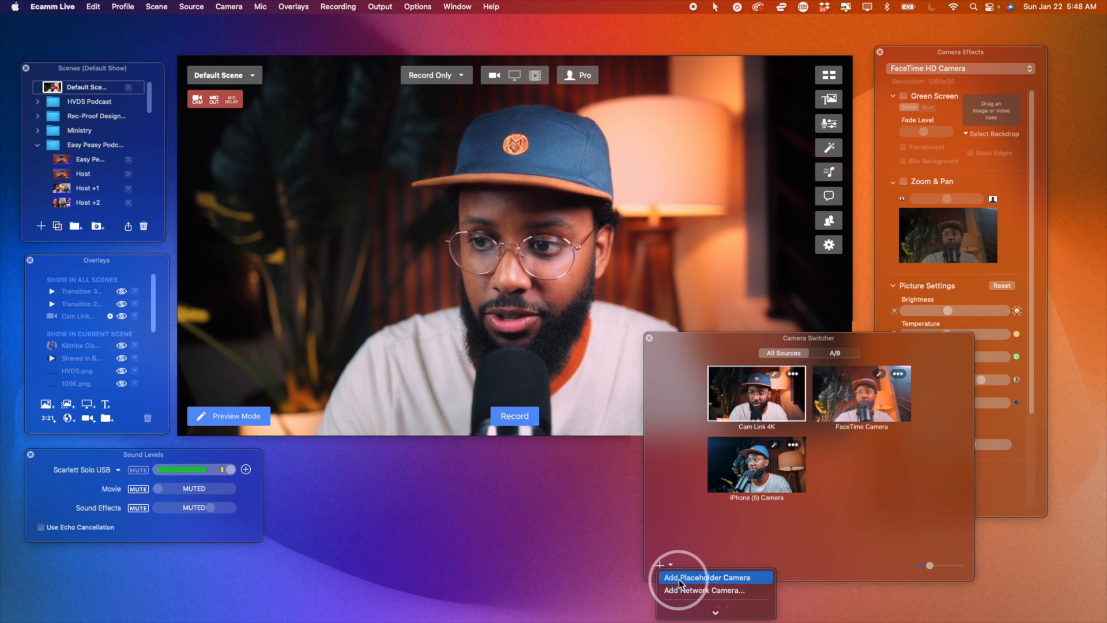
pyautogui.click(679, 579)
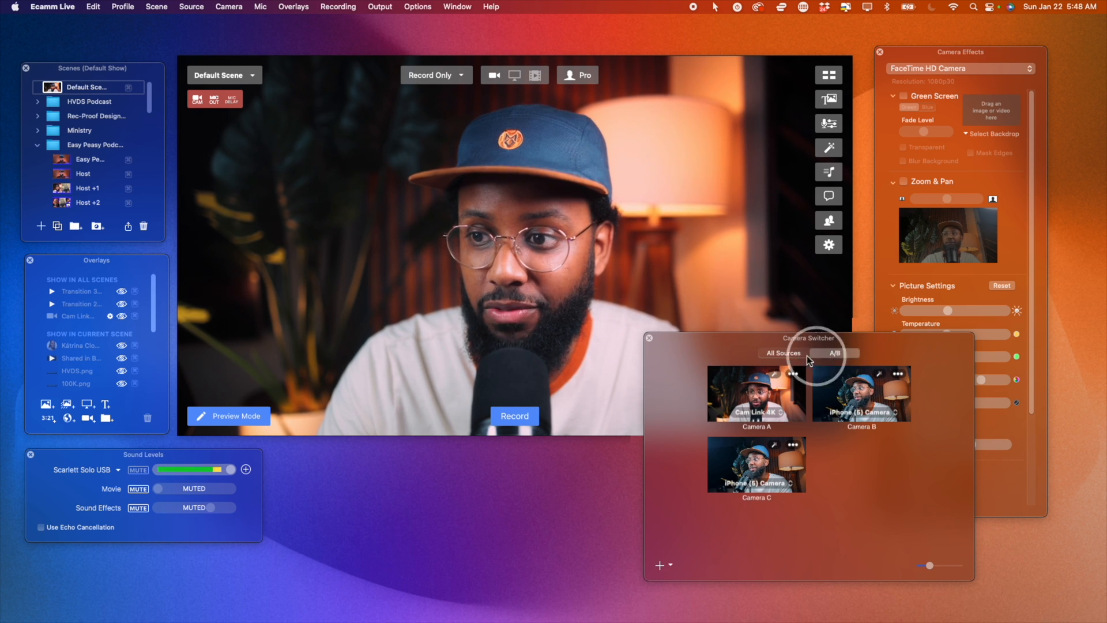
pyautogui.click(791, 353)
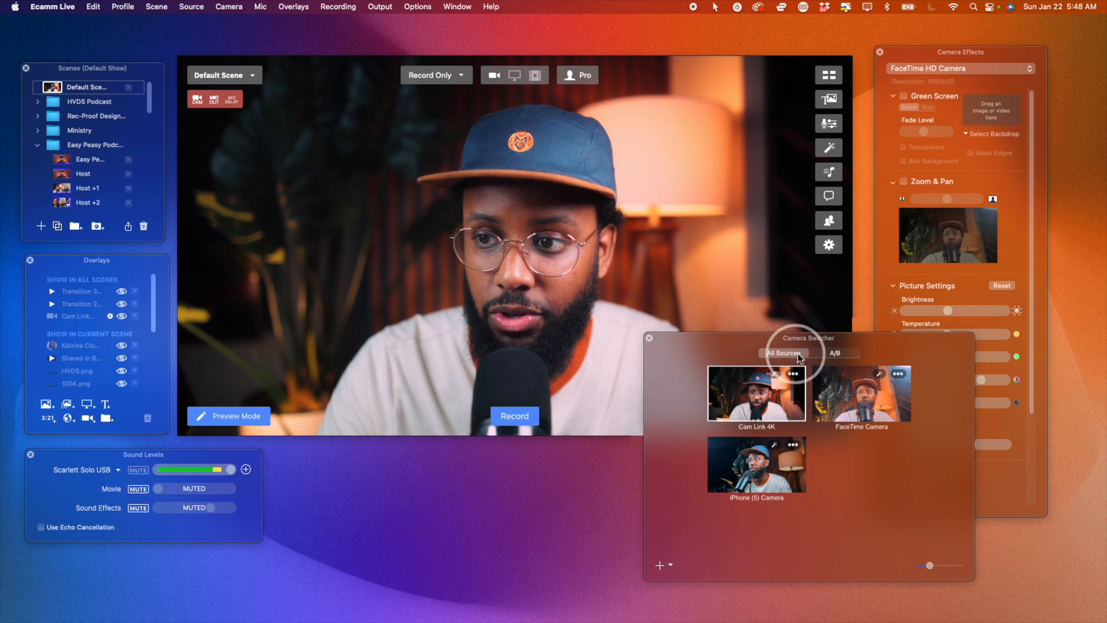
pyautogui.click(835, 354)
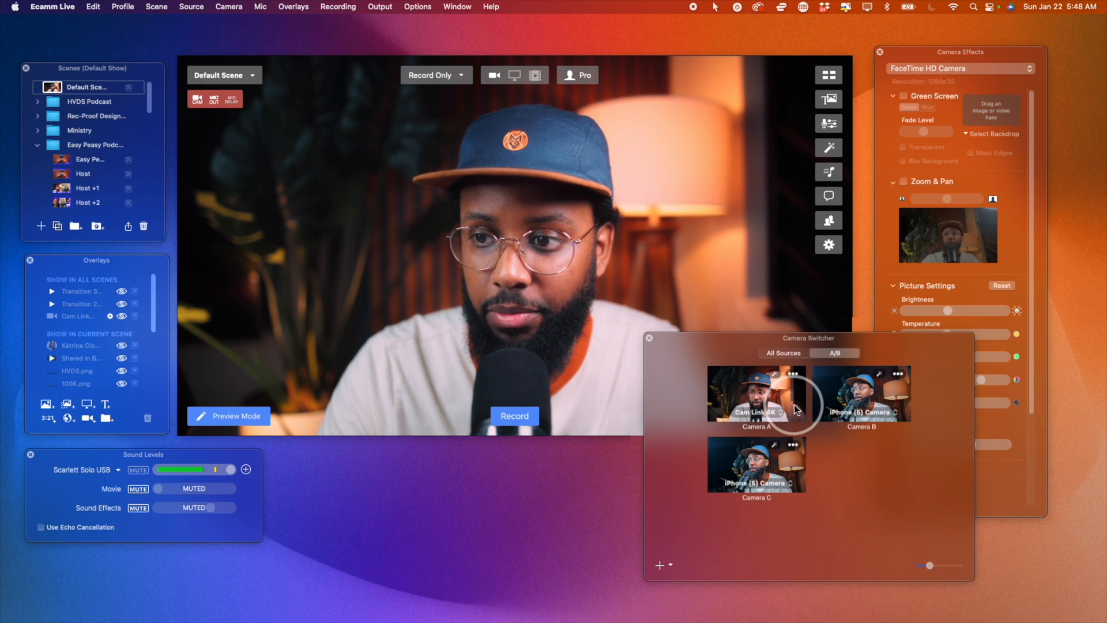
# Add a placeholder camera D to the A/B view and assign Cam Link 4K as its source
pyautogui.click(661, 565)
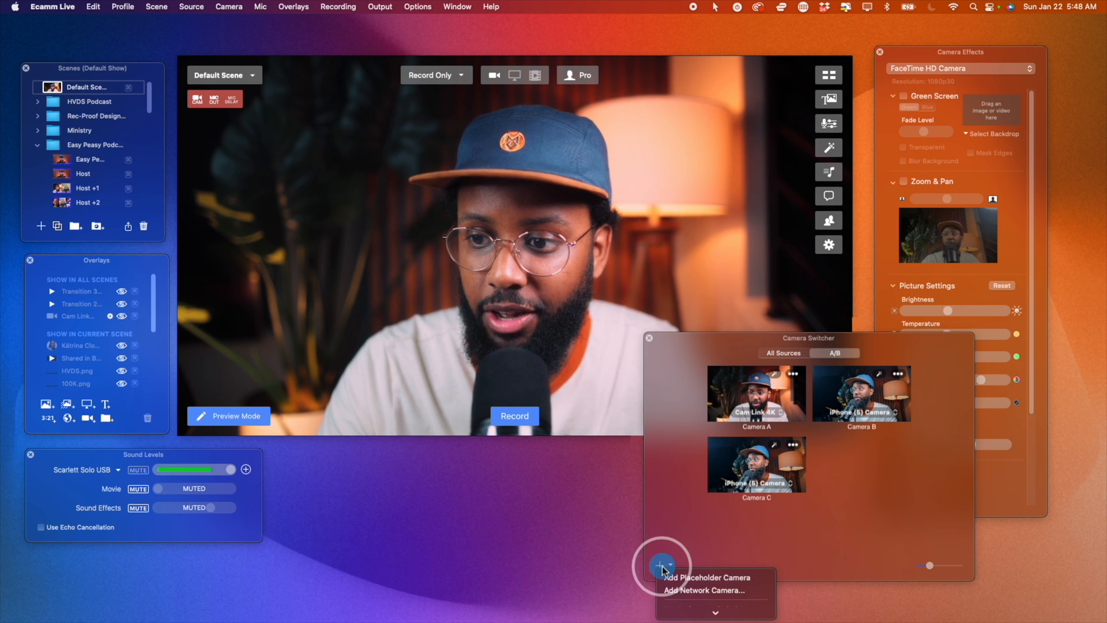
pyautogui.click(679, 575)
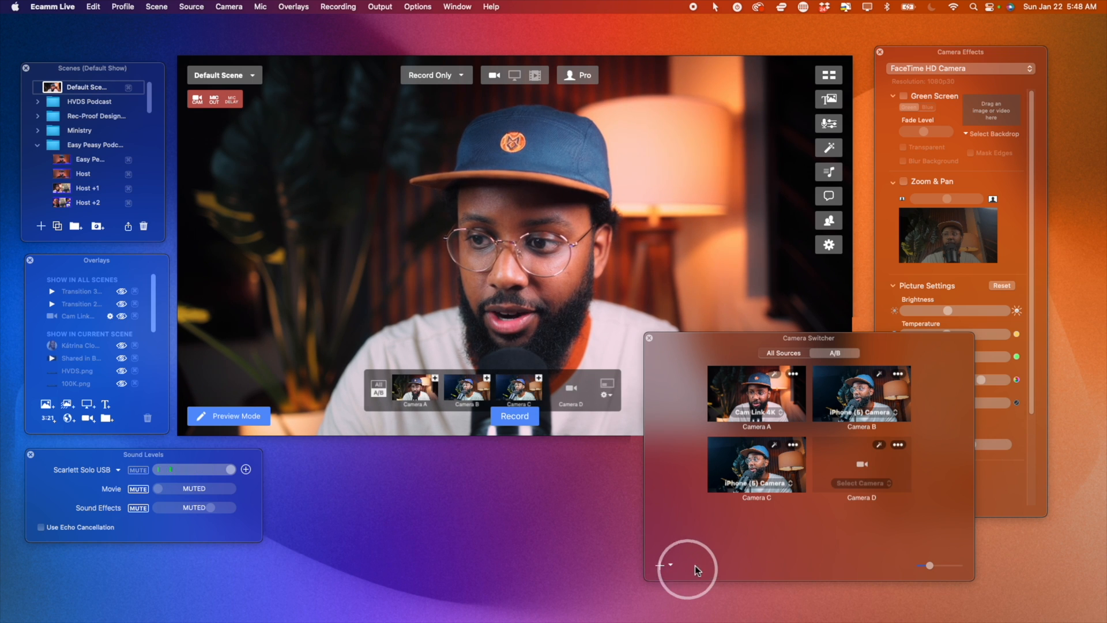
pyautogui.click(893, 485)
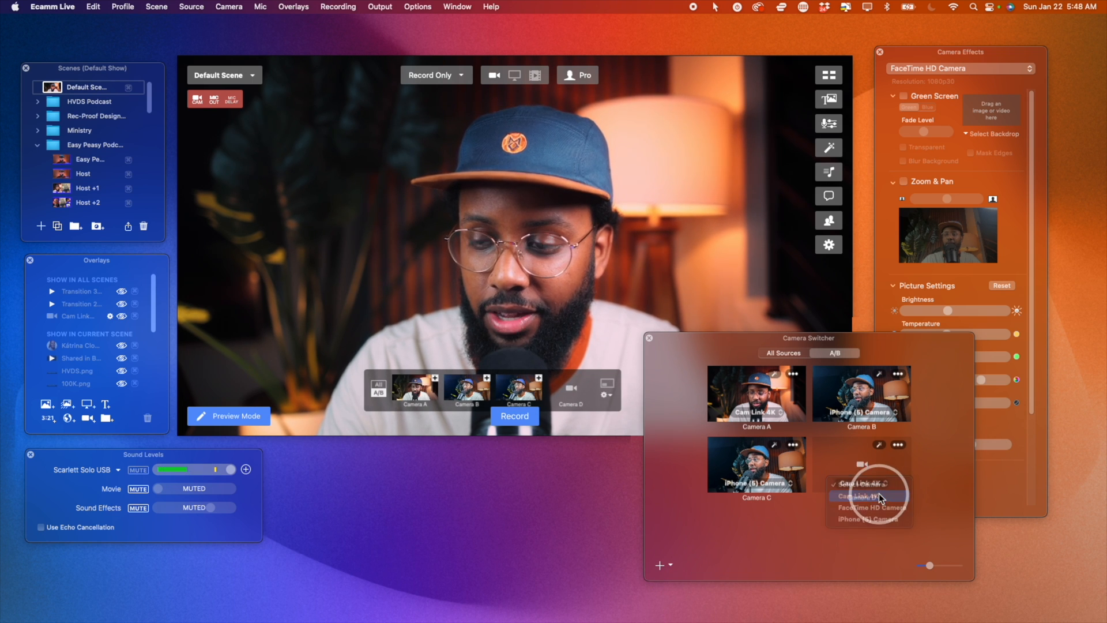
pyautogui.click(879, 494)
# Switch to Camera A, zoom it in with Zoom & Pan, and compare its framing with Camera D
pyautogui.click(774, 391)
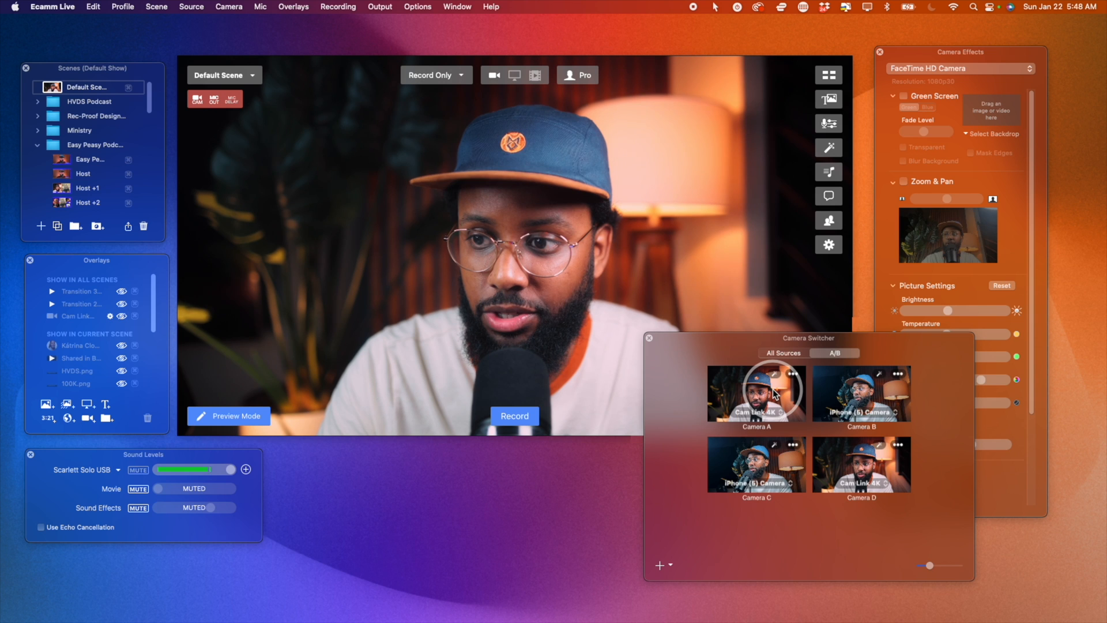
pyautogui.moveTo(951, 203); pyautogui.dragTo(965, 204)
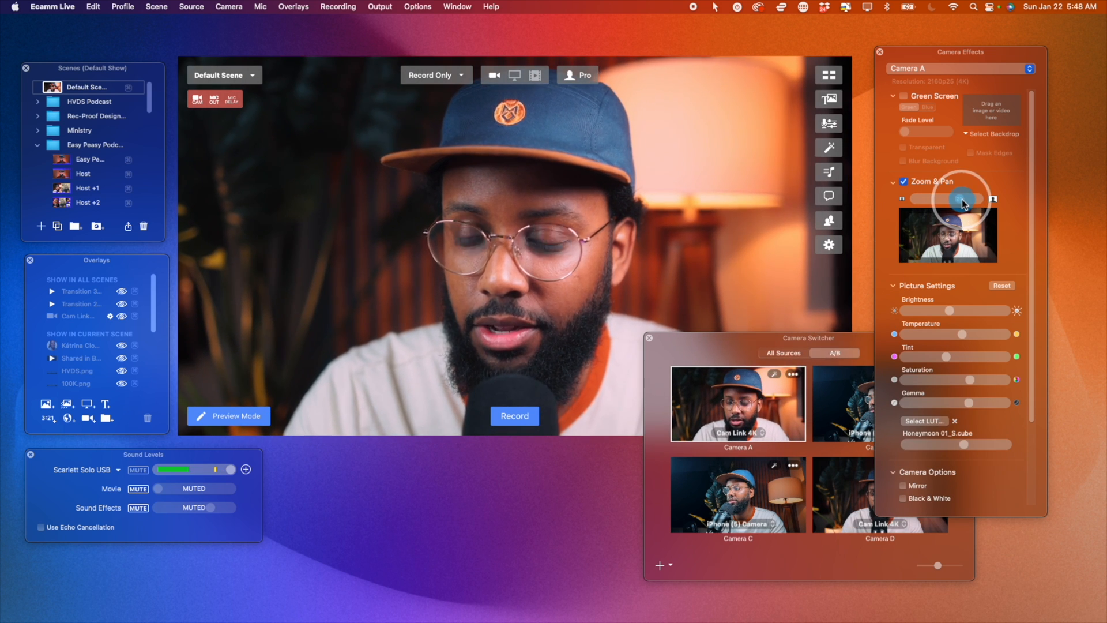
pyautogui.click(892, 480)
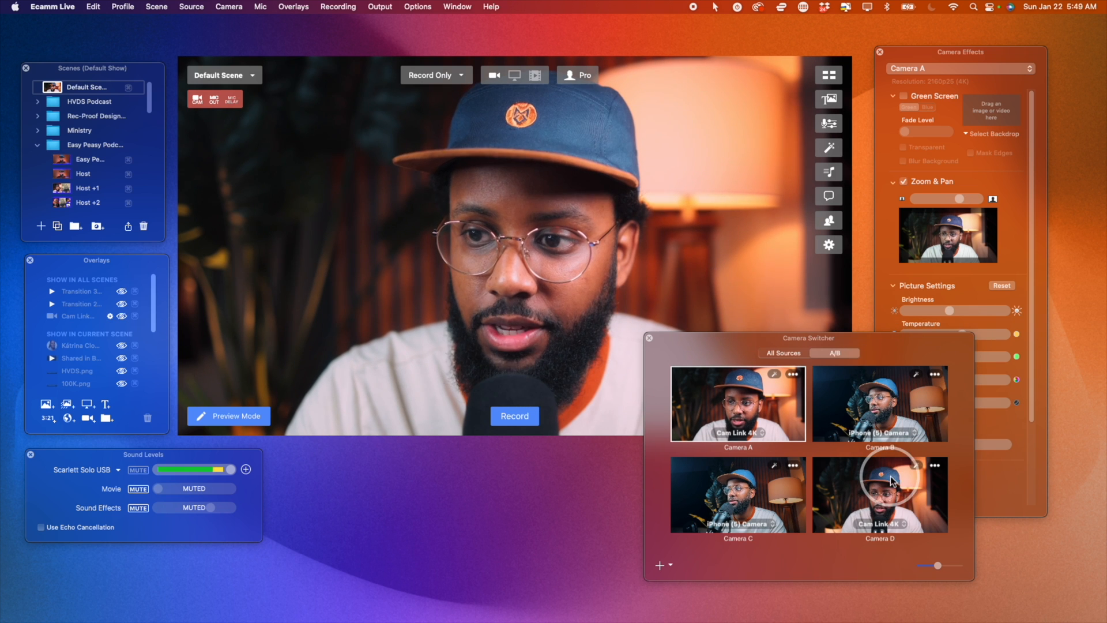
pyautogui.click(893, 482)
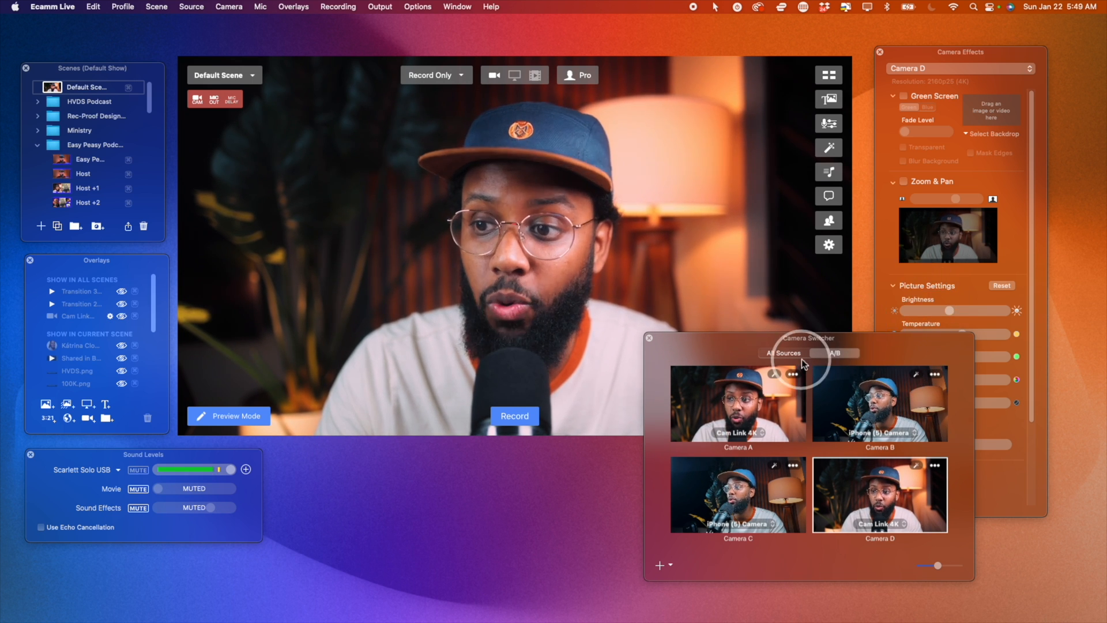
# Use Zoom & Pan to give Camera A and Camera D different zoomed-in framings, one for each side, switching between the cameras
pyautogui.click(770, 381)
pyautogui.click(904, 181)
pyautogui.click(960, 199)
pyautogui.moveTo(961, 205); pyautogui.dragTo(966, 205)
pyautogui.click(829, 472)
pyautogui.click(878, 387)
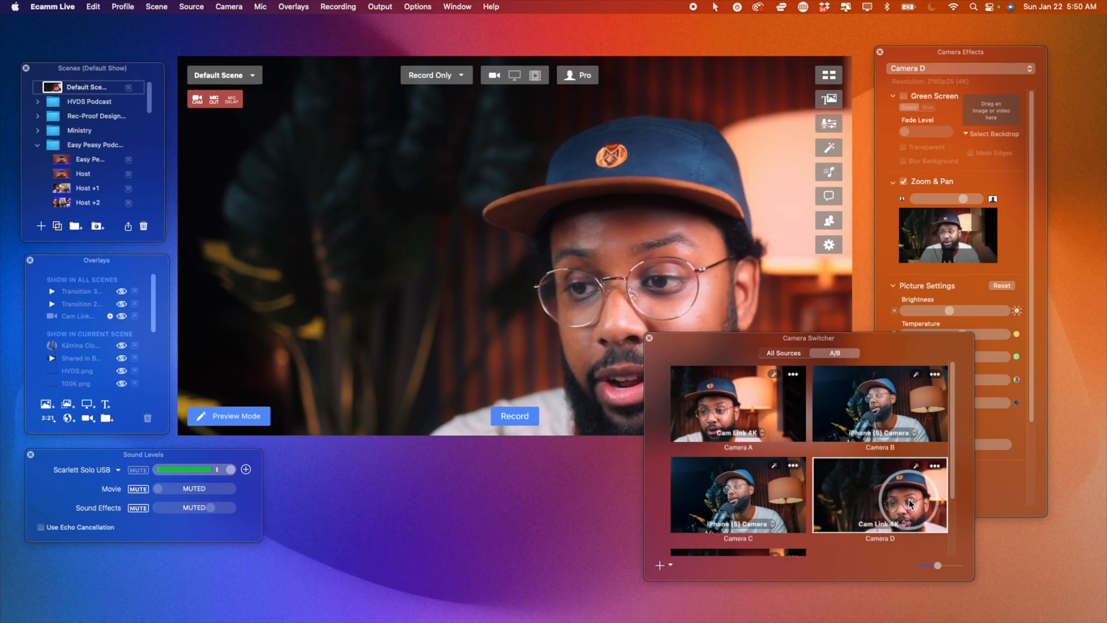
pyautogui.moveTo(816, 458); pyautogui.dragTo(806, 475)
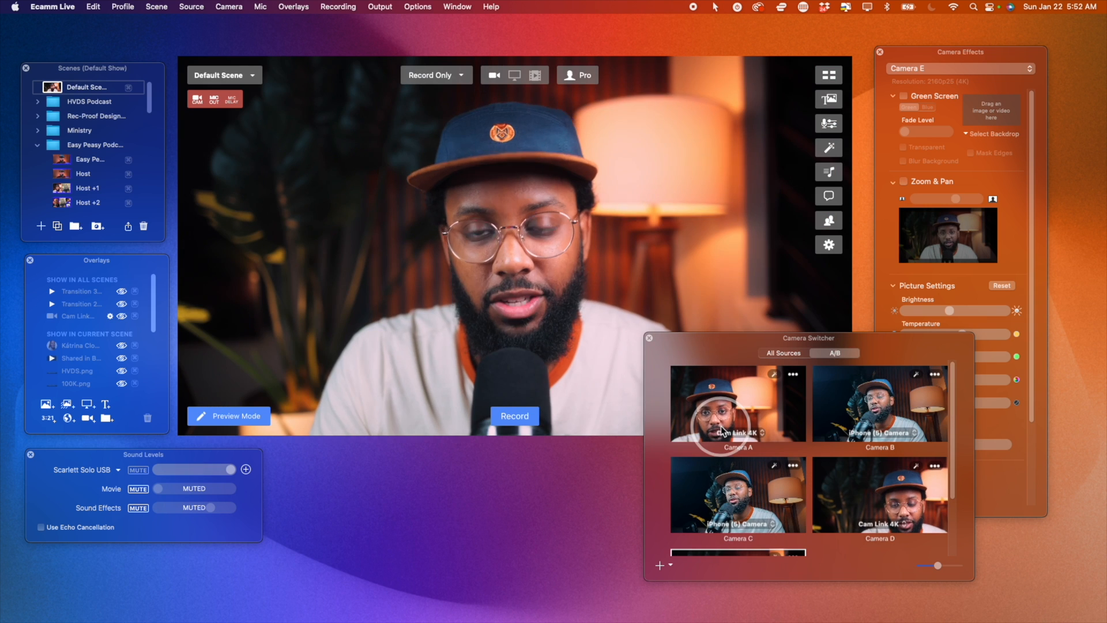
# Add a placeholder camera after Camera E, compare All Sources with the A/B view and leave A/B showing
pyautogui.scroll(-3, 767, 410)
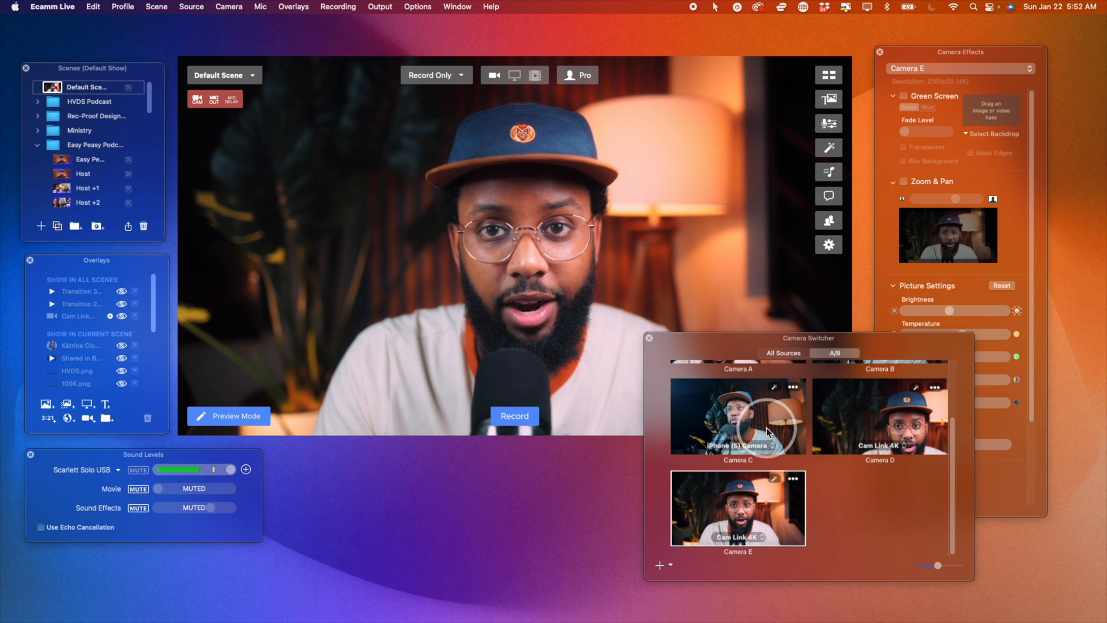
pyautogui.click(664, 566)
pyautogui.click(681, 577)
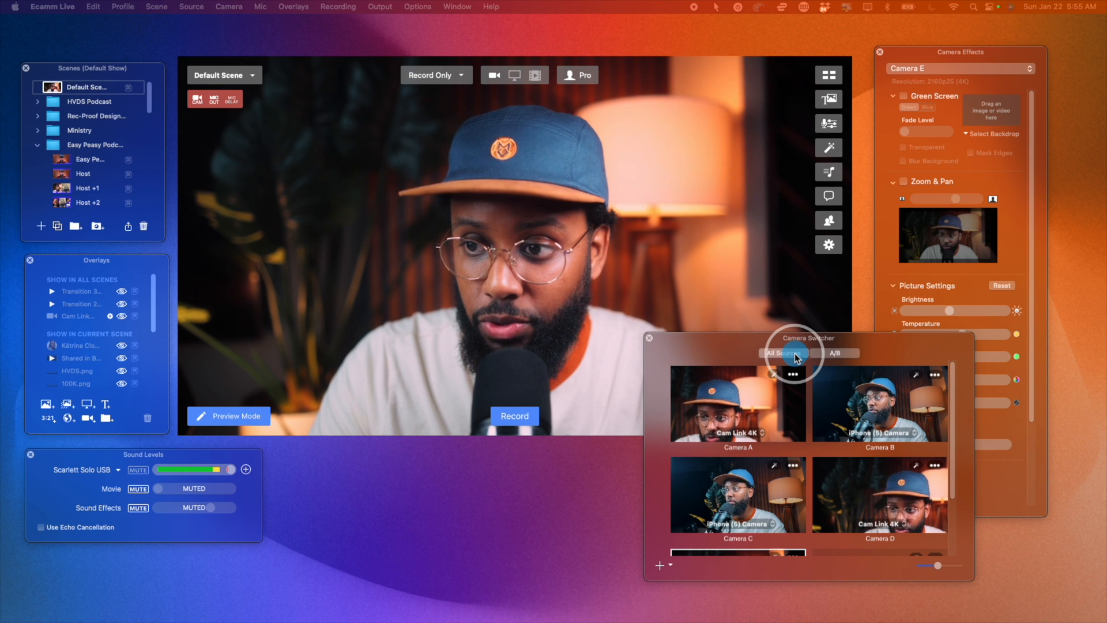
pyautogui.click(795, 353)
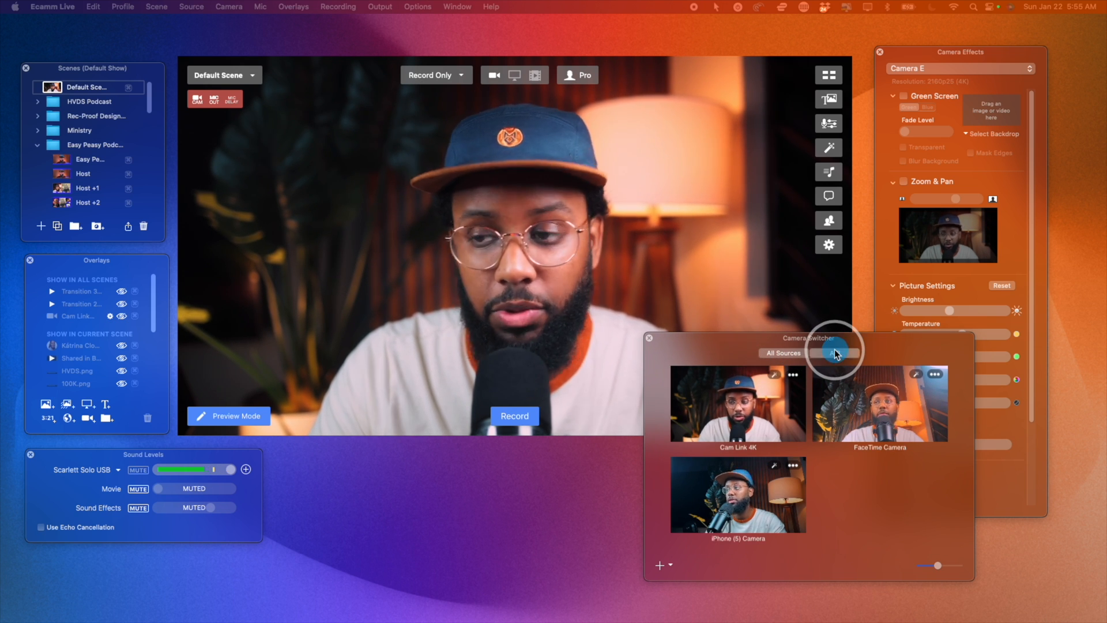
pyautogui.click(836, 353)
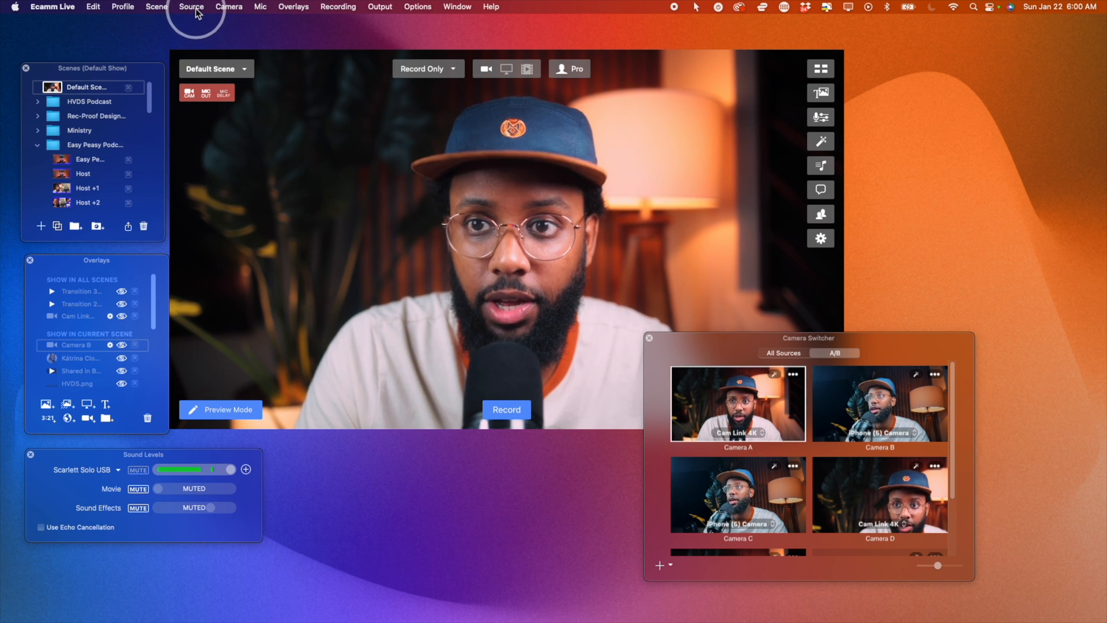
# Open the black New Scene in the Play Piano folder and keep its source set to Blank
pyautogui.scroll(-5, 66, 159)
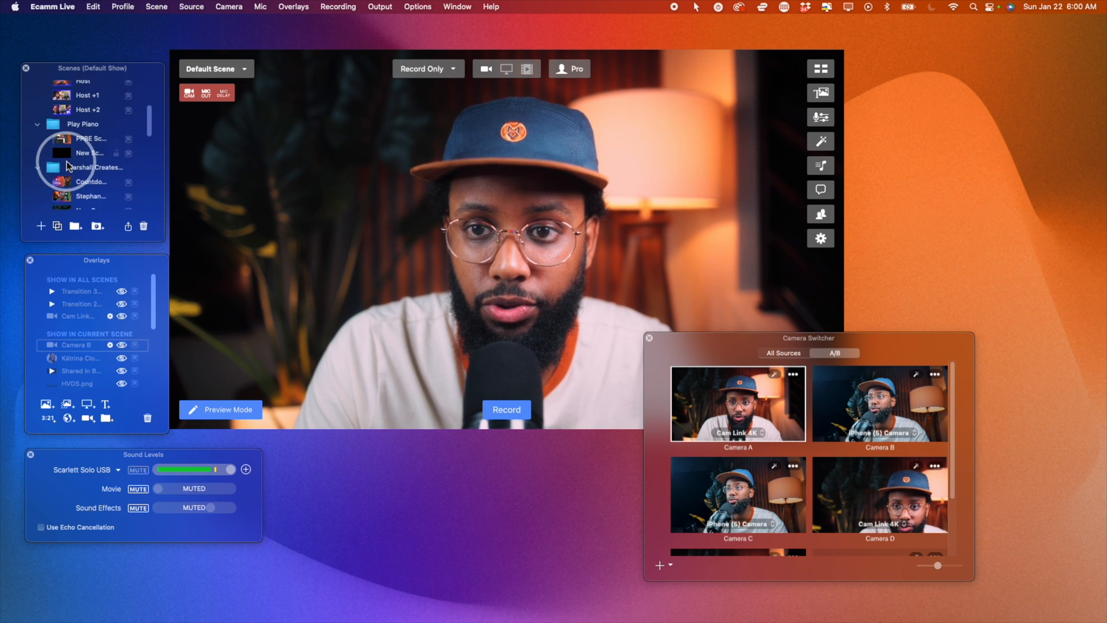
pyautogui.click(66, 138)
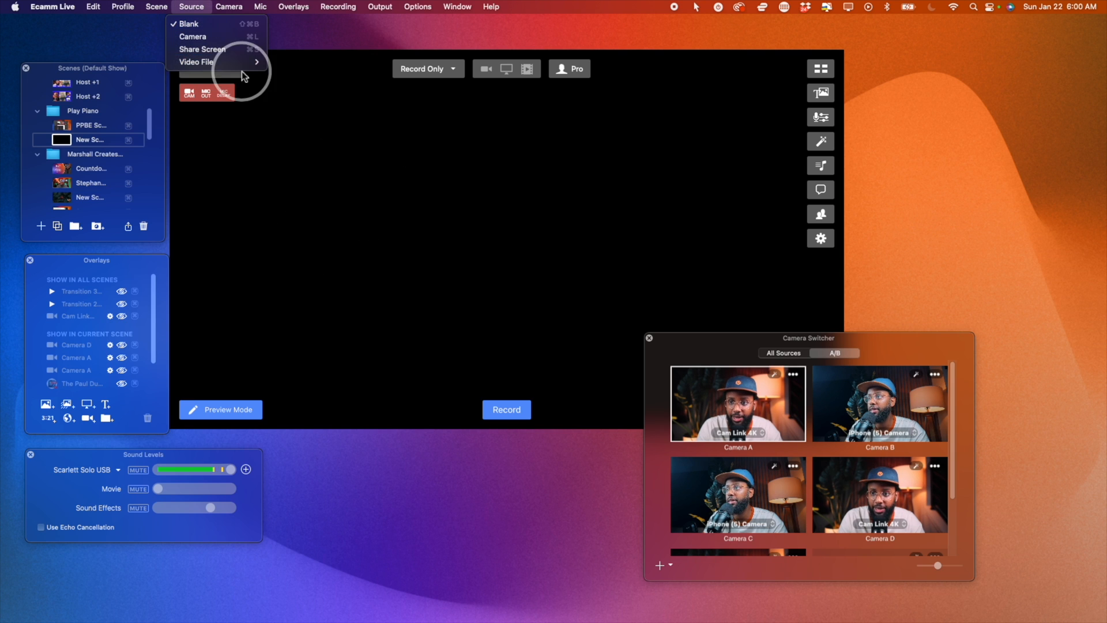
pyautogui.click(636, 273)
# Place Camera A and Camera B as side-by-side overlays in the scene, and try Camera C between them before taking it out
pyautogui.moveTo(753, 410); pyautogui.dragTo(475, 317)
pyautogui.moveTo(450, 271); pyautogui.dragTo(414, 253)
pyautogui.moveTo(888, 403); pyautogui.dragTo(719, 296)
pyautogui.moveTo(622, 243); pyautogui.dragTo(663, 244)
pyautogui.moveTo(326, 216); pyautogui.dragTo(345, 215)
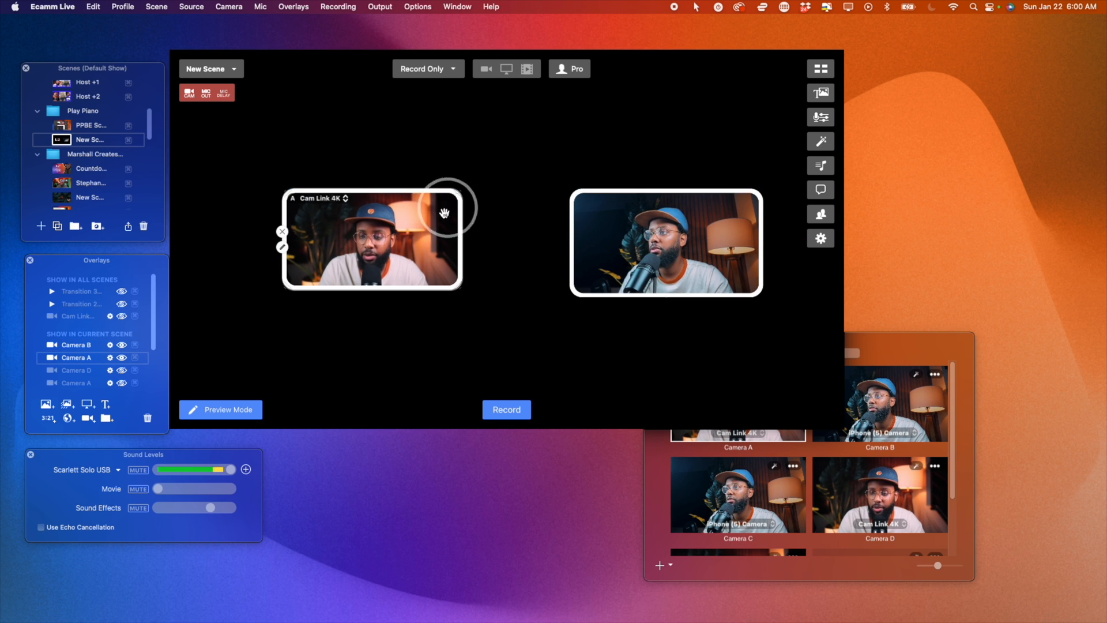
pyautogui.moveTo(444, 214); pyautogui.dragTo(431, 213)
pyautogui.moveTo(680, 469); pyautogui.dragTo(511, 254)
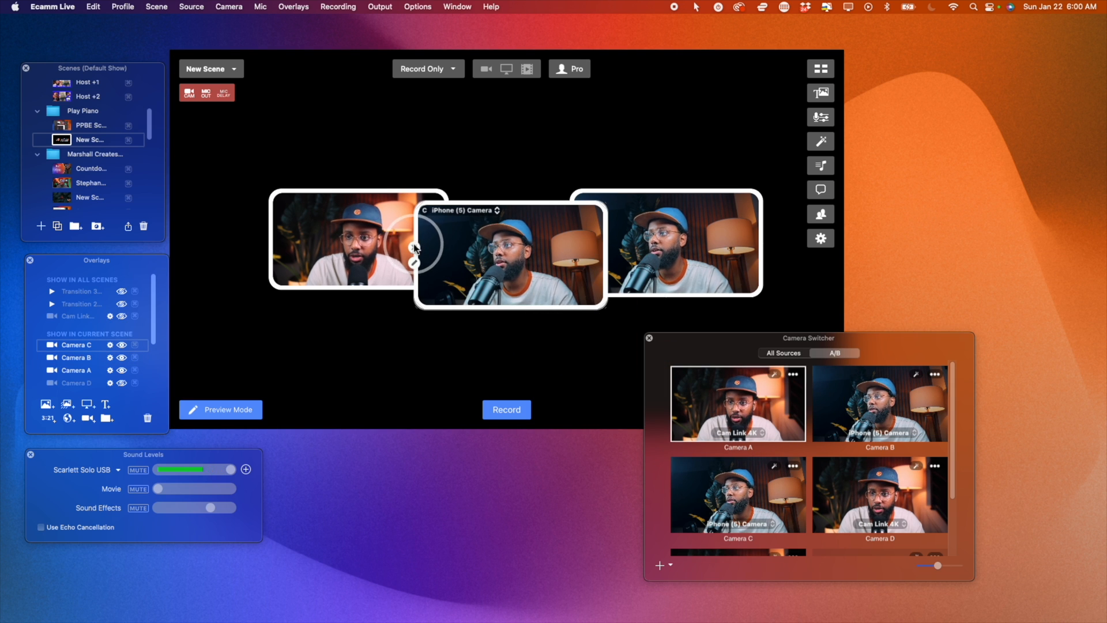
pyautogui.click(416, 248)
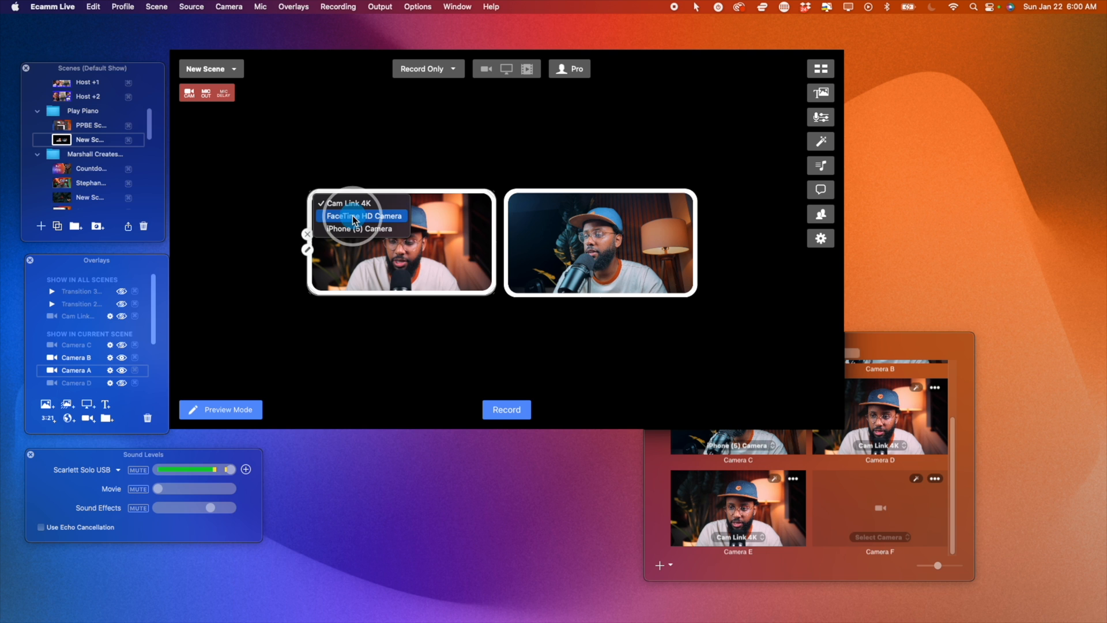
# Switch the Camera A overlay's source to FaceTime HD Camera and move the Camera Switcher window slightly
pyautogui.click(353, 216)
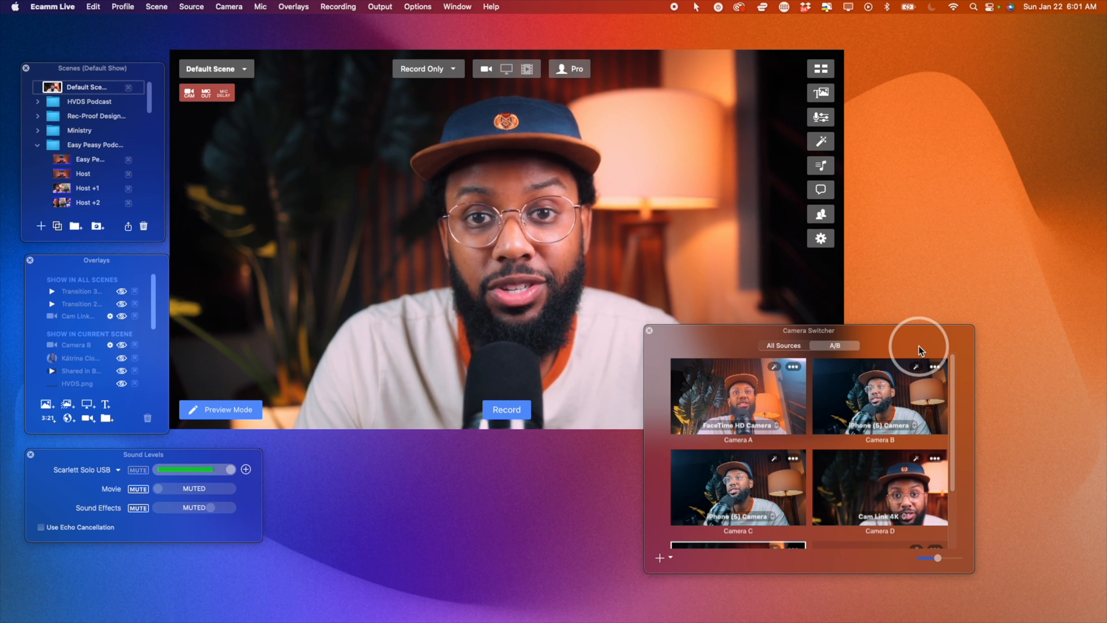
pyautogui.moveTo(919, 345); pyautogui.dragTo(949, 353)
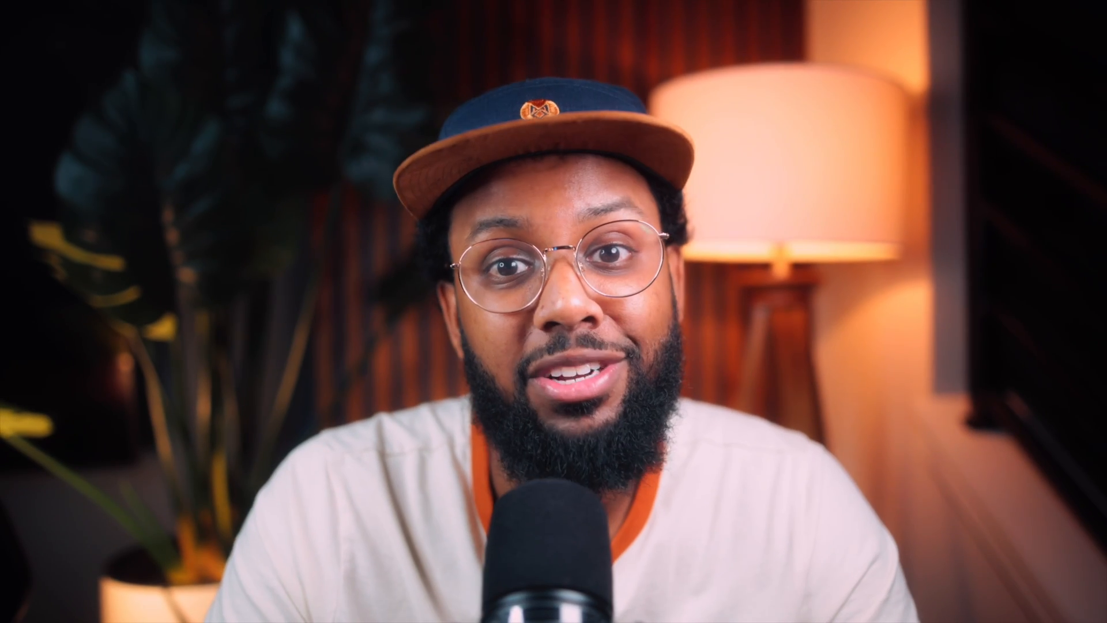